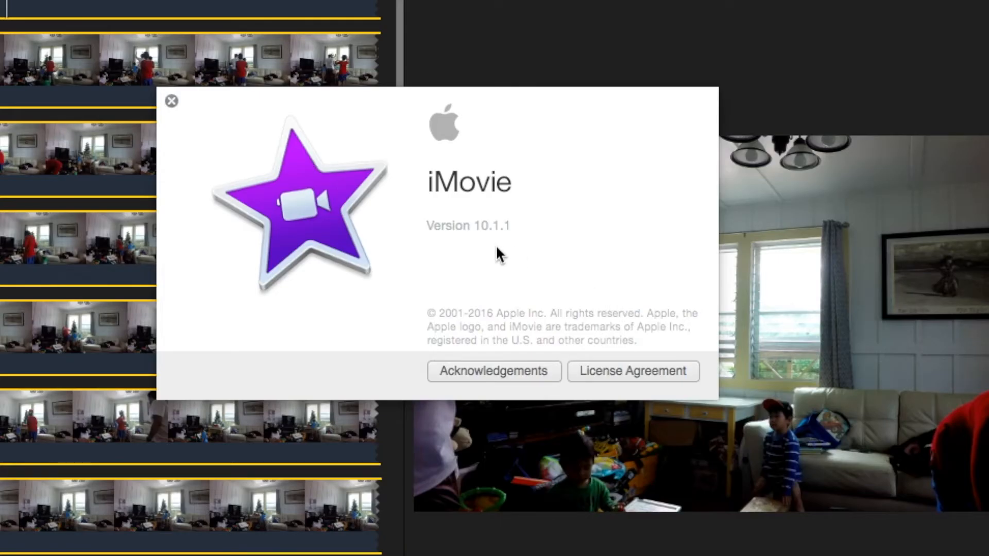
Step: Create a new movie project without a theme, named "Time Lapse Test"
click(102, 111)
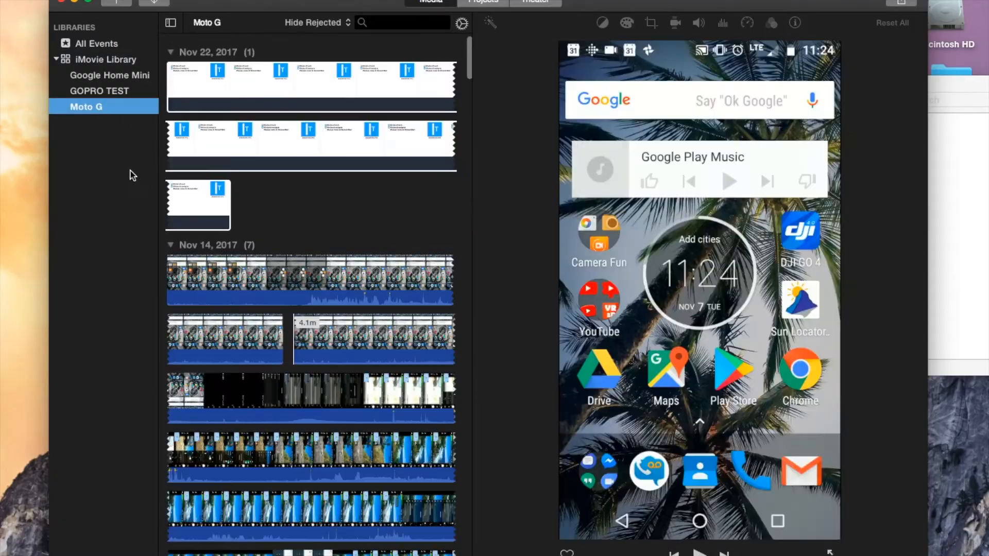
click(119, 1)
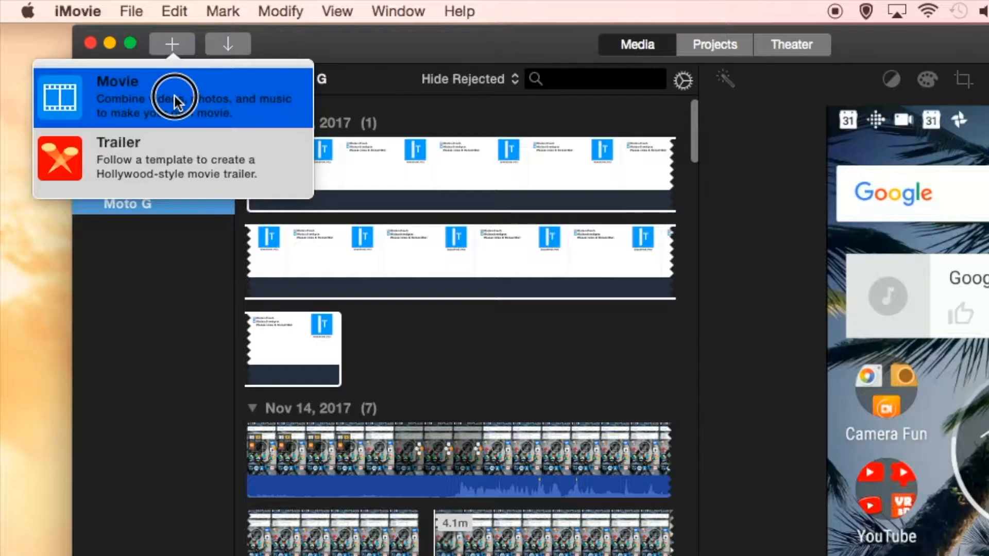
click(117, 2)
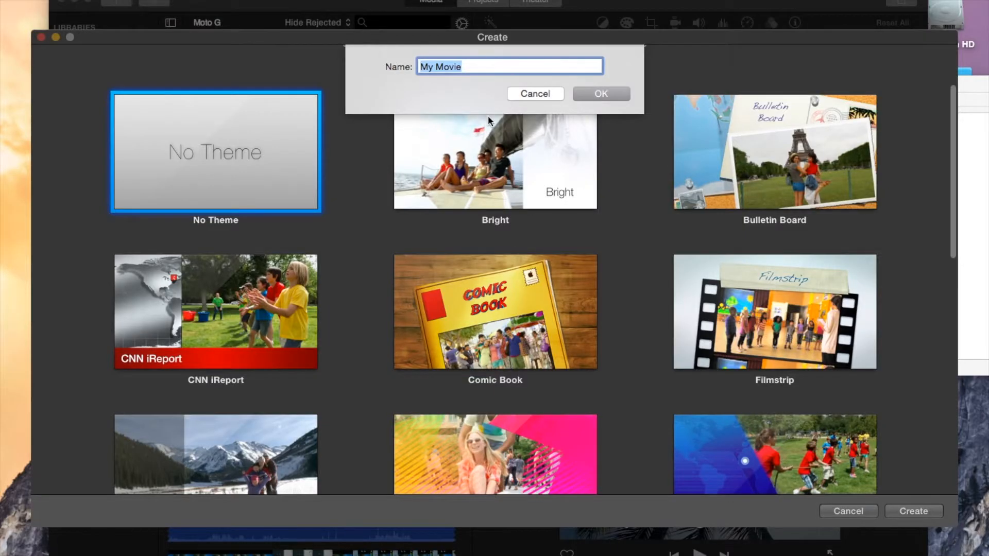
text(Time Lapse Test)
key(Return)
Step: Add a section of about 2.3 s from the "23.98 fps SWITCH" clip to the empty timeline
scroll(318, 258, down, 1)
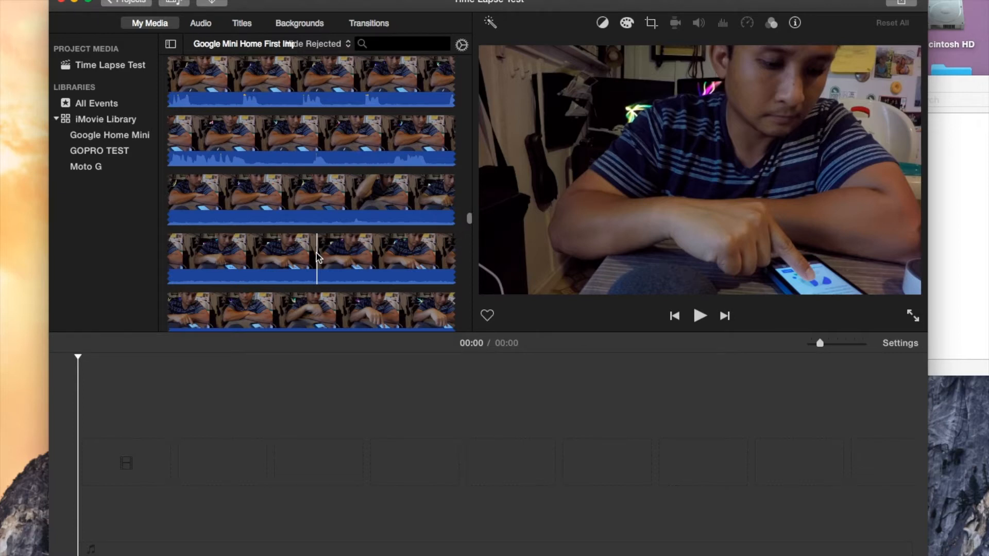
scroll(371, 265, down, 15)
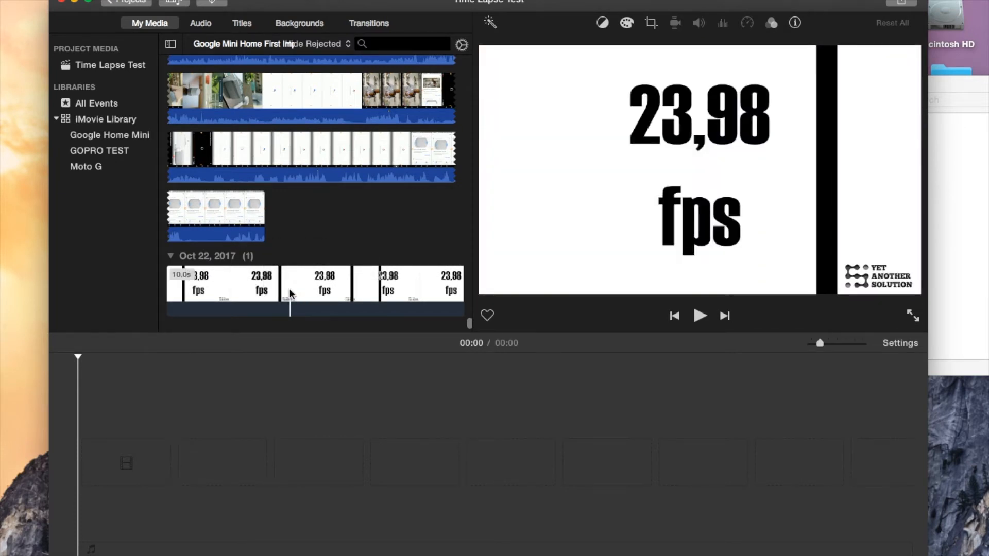
drag(236, 295, 307, 295)
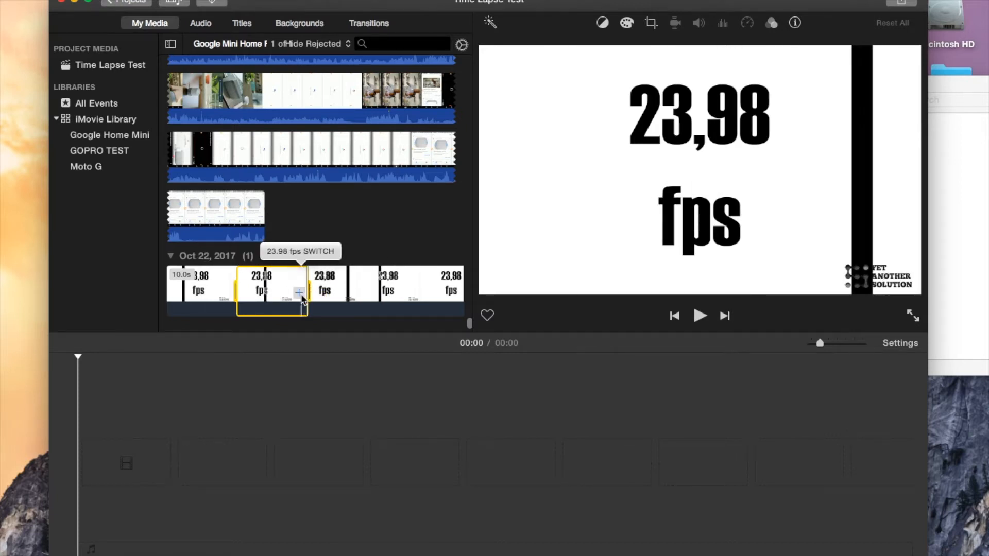
drag(303, 298, 154, 466)
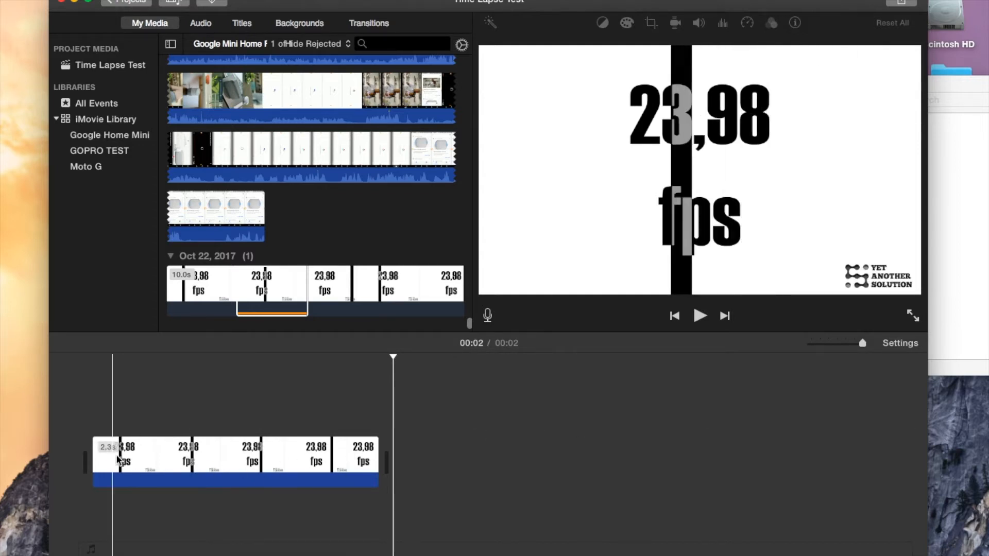
Step: Add about 5.4 s from the middle of the GOPR1144 clip in the GOPRO TEST event to the timeline's end
scroll(344, 208, up, 10)
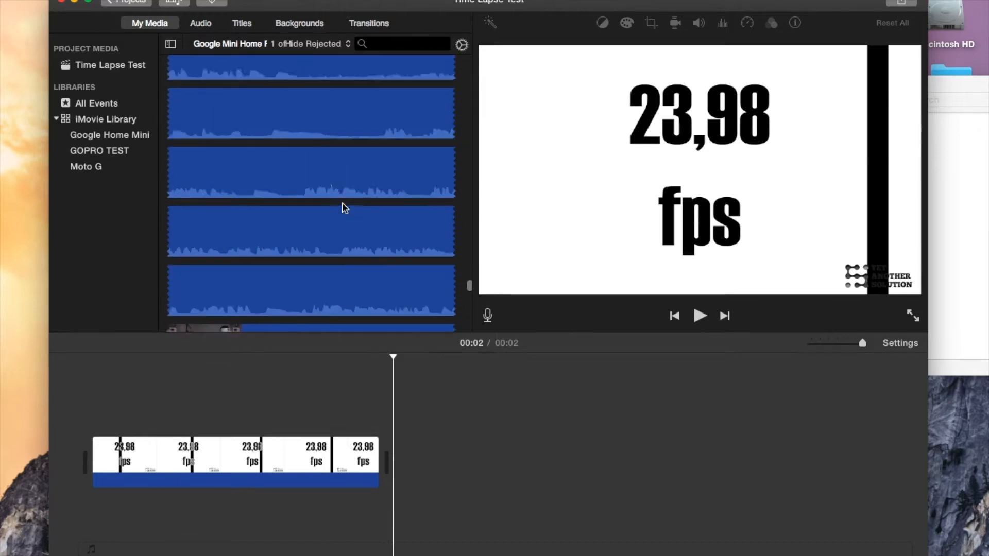
click(110, 150)
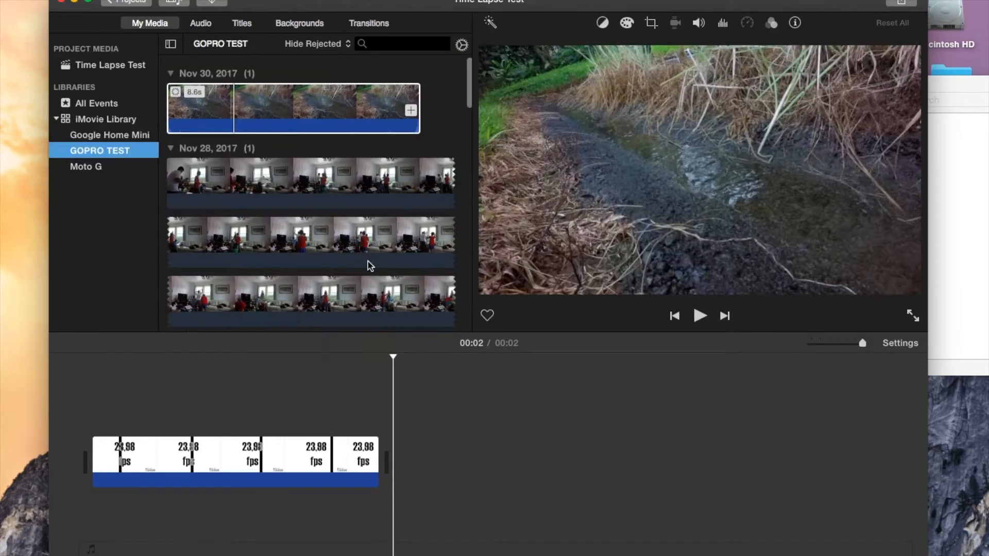
click(211, 110)
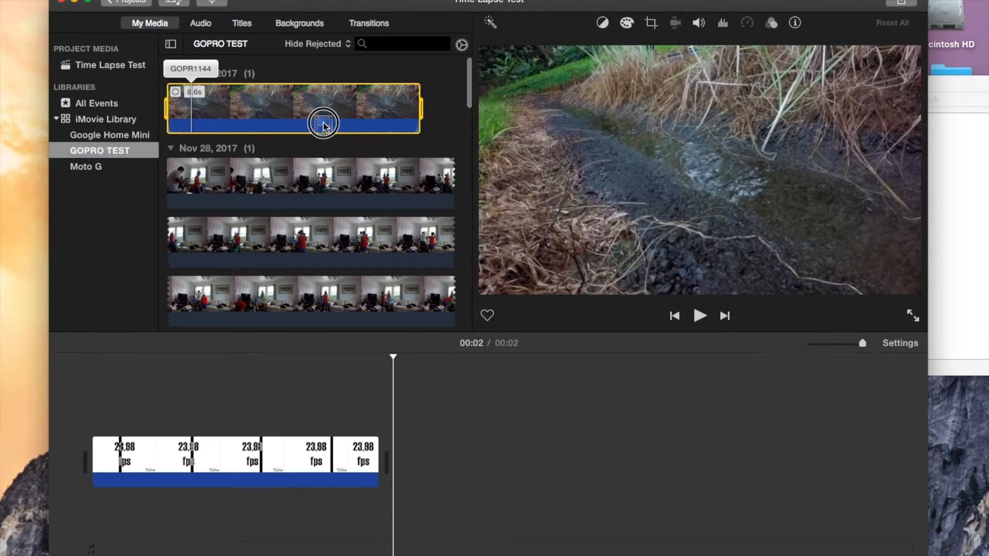
click(442, 112)
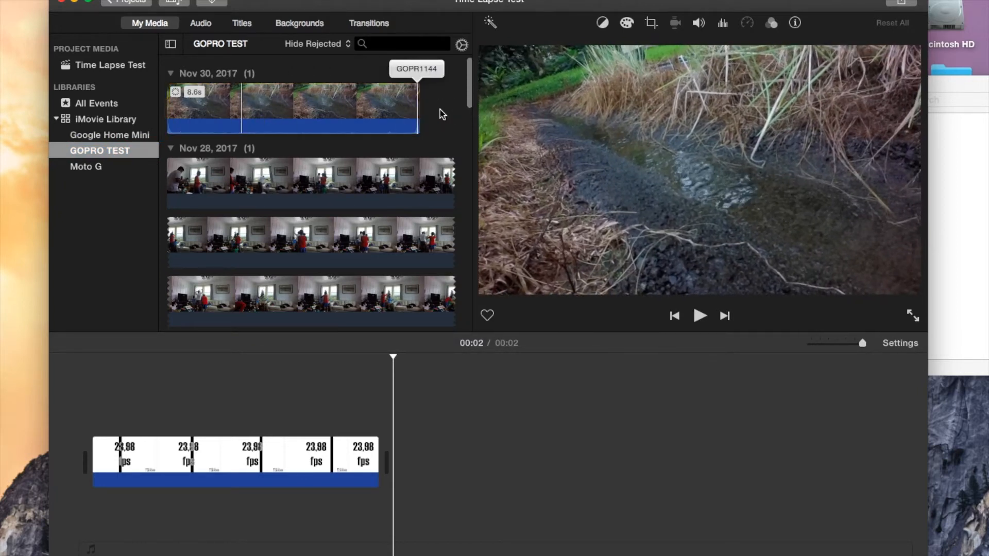
drag(210, 117, 369, 124)
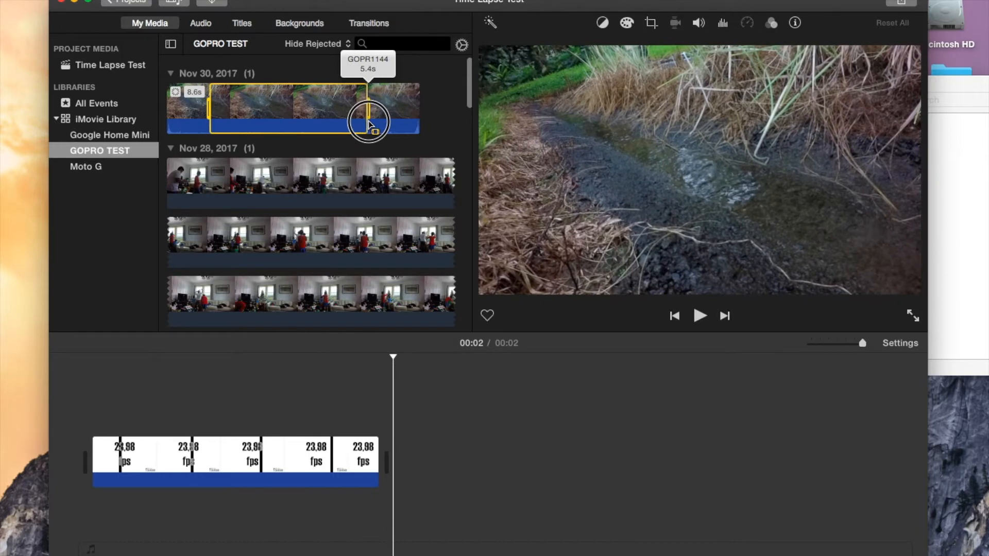
drag(272, 121, 411, 461)
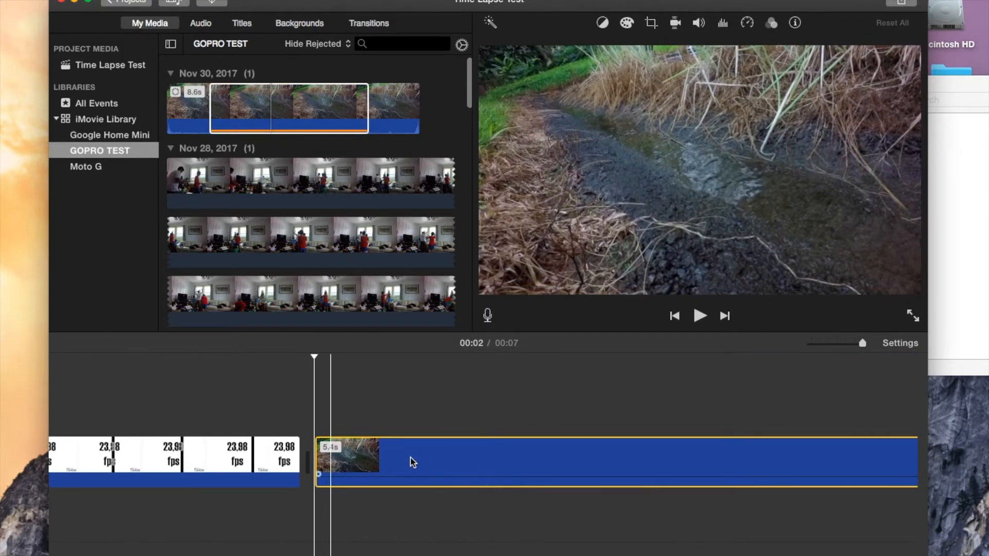
Step: Play back the added GOPR1144 stream clip in the timeline
key(space)
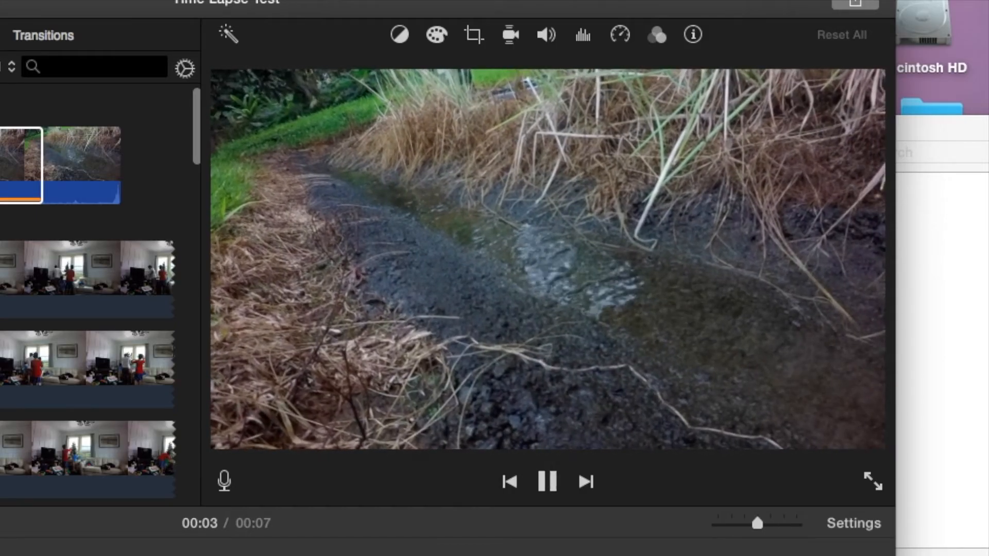
key(super+plus)
key(super+plus)
key(super+plus)
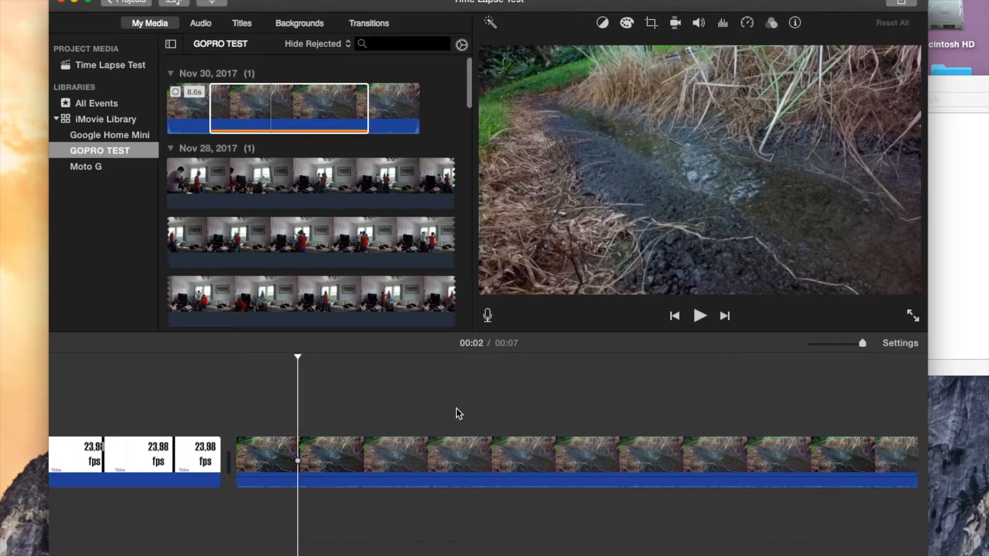
scroll(458, 413, right, 2)
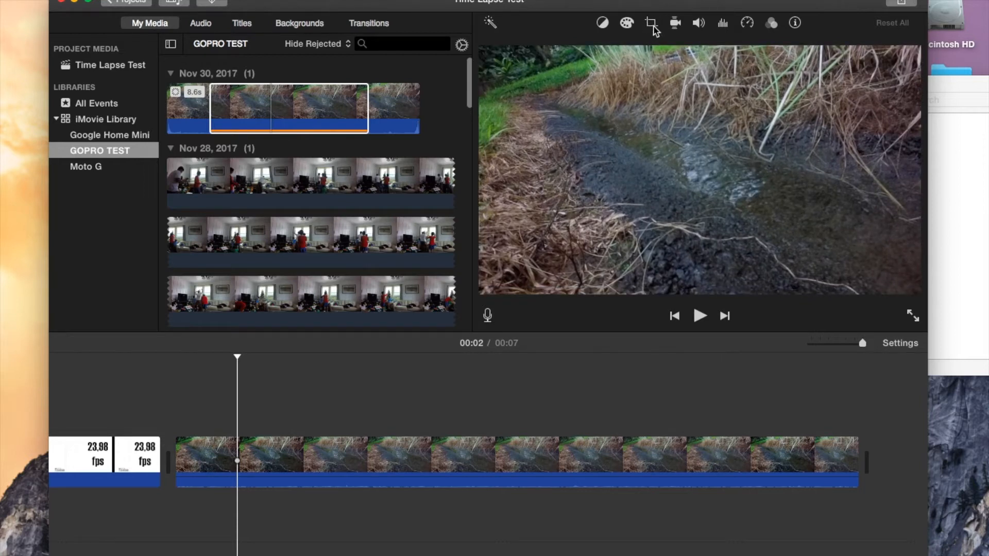
Step: Apply the Ken Burns crop style to the stream clip and show its start and end frames for adjustment
click(652, 26)
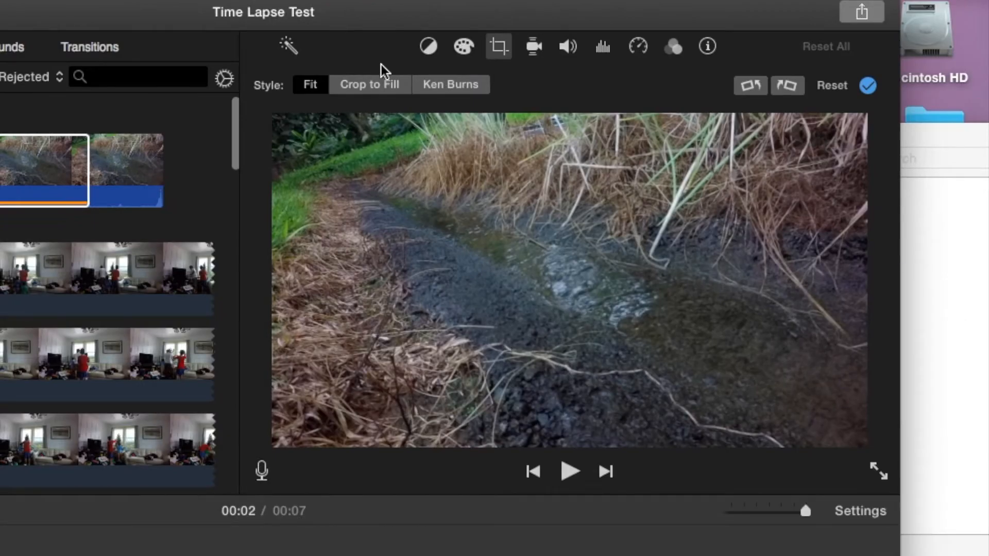
click(451, 91)
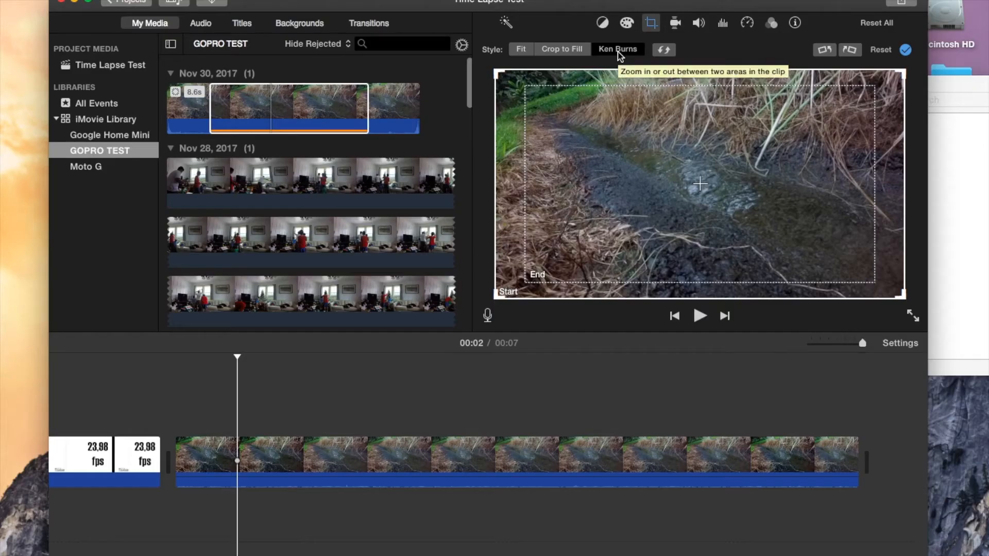
drag(317, 358, 179, 358)
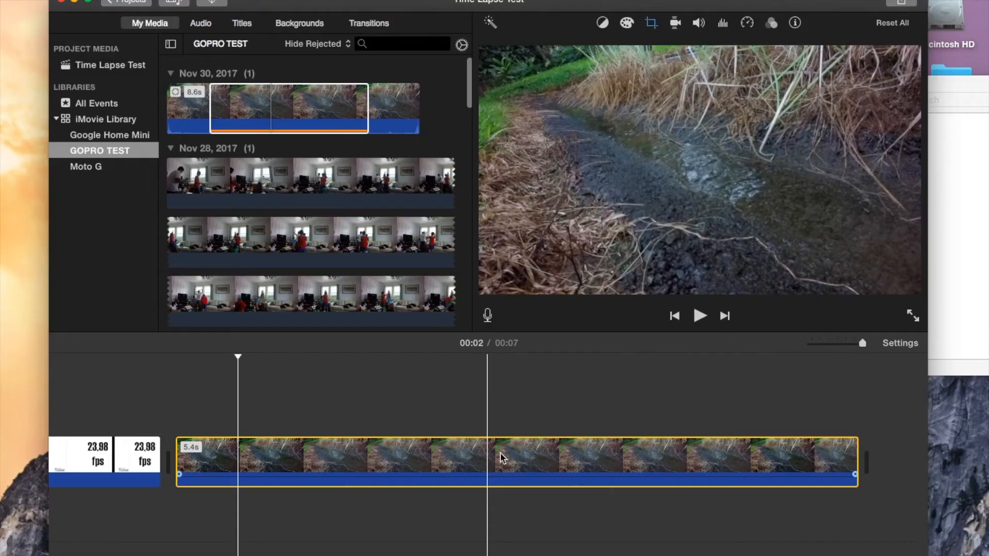
click(652, 21)
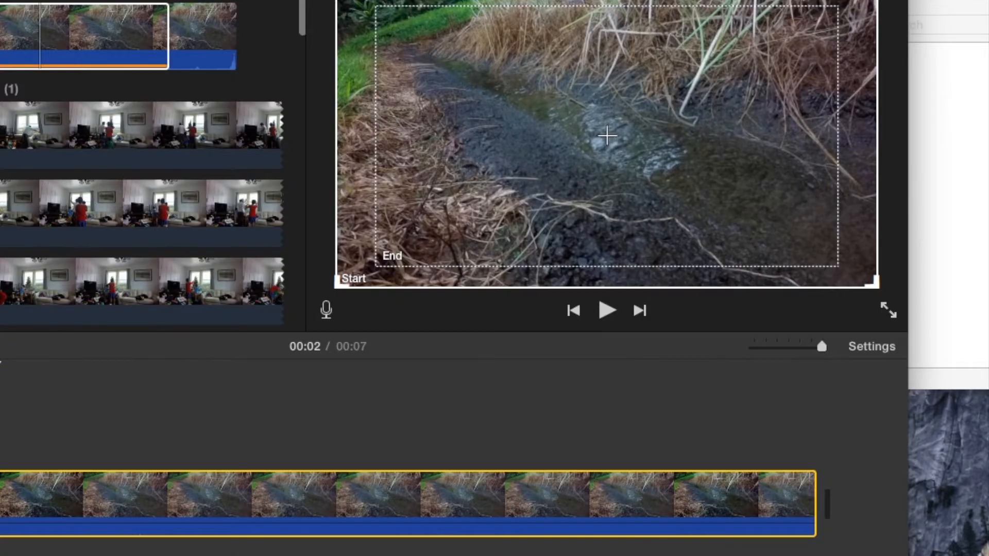
Step: Shrink the Ken Burns frames to about two thirds, placing Start in the image's lower-left corner and End in the lower-right corner
drag(876, 2, 706, 83)
drag(712, 29, 793, 169)
drag(876, 30, 832, 85)
drag(786, 133, 870, 148)
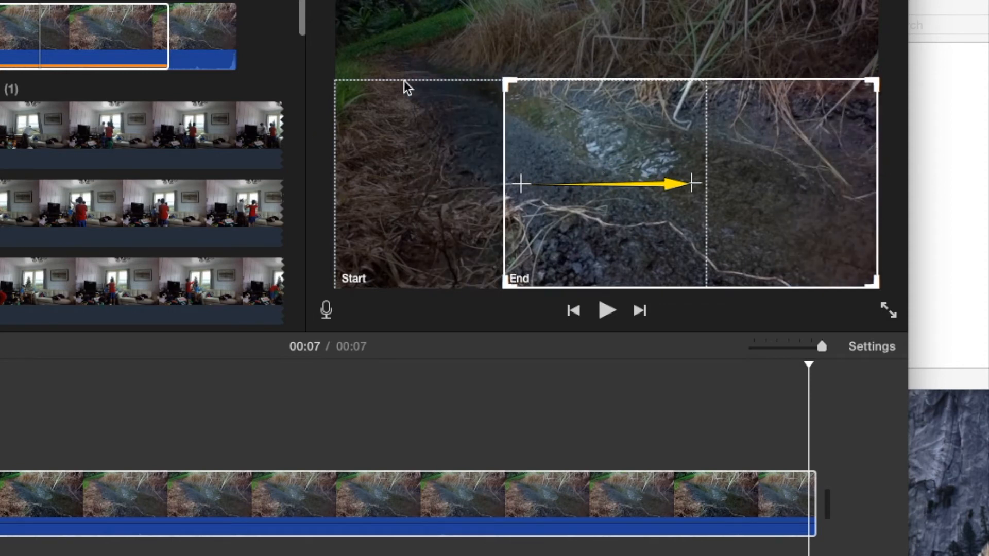
mouse_move(796, 157)
mouse_down()
mouse_move(790, 115)
mouse_move(793, 163)
mouse_up()
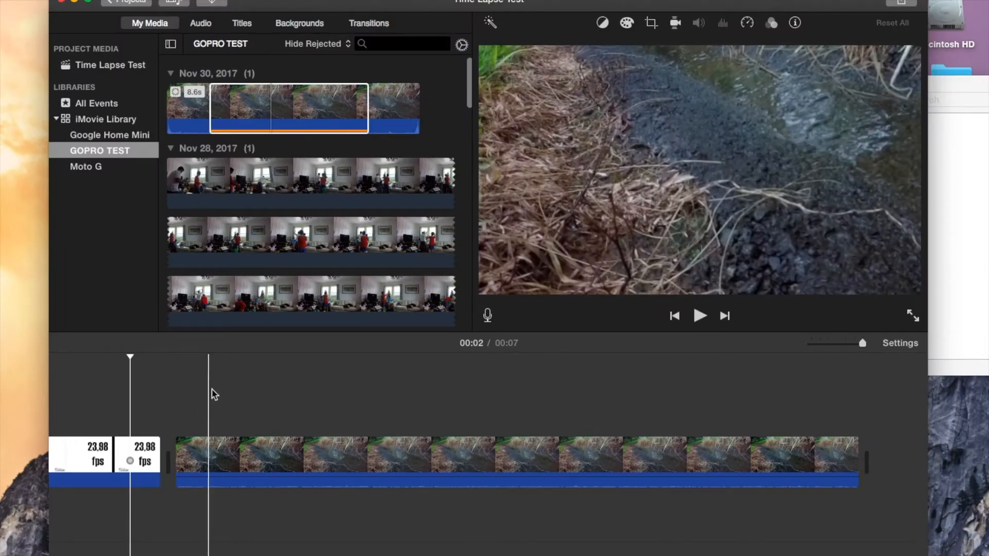
Step: Play the stream clip from its beginning to check the Ken Burns pan
key(space)
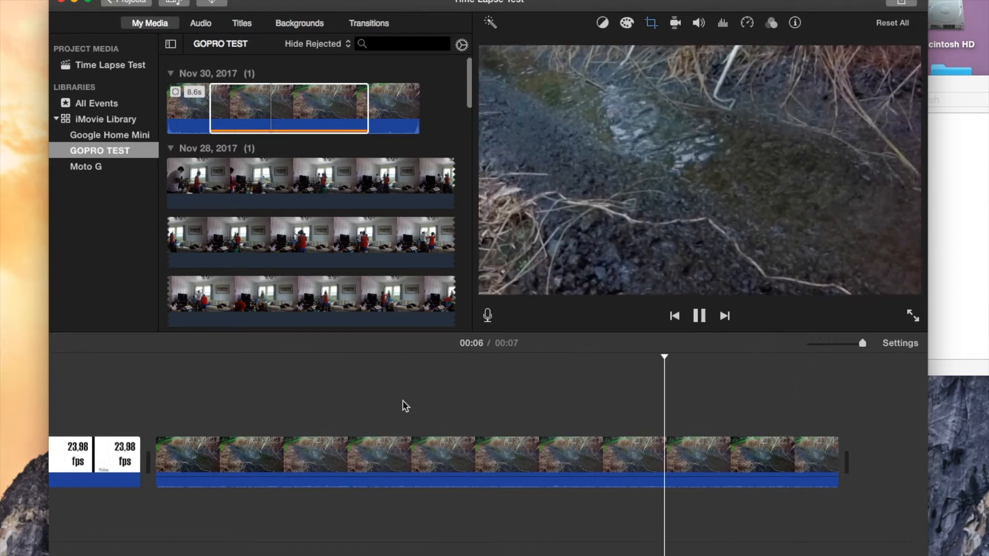
key(space)
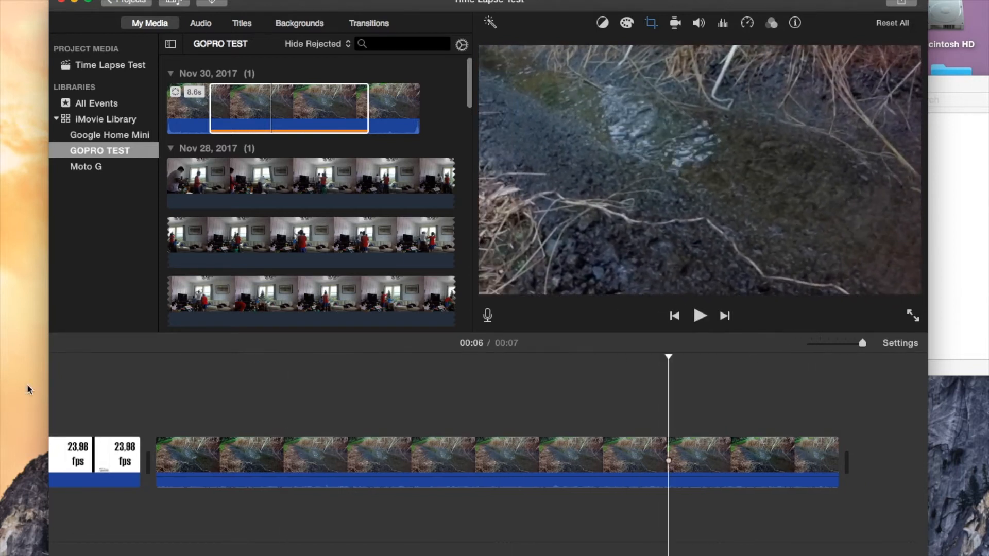
click(158, 406)
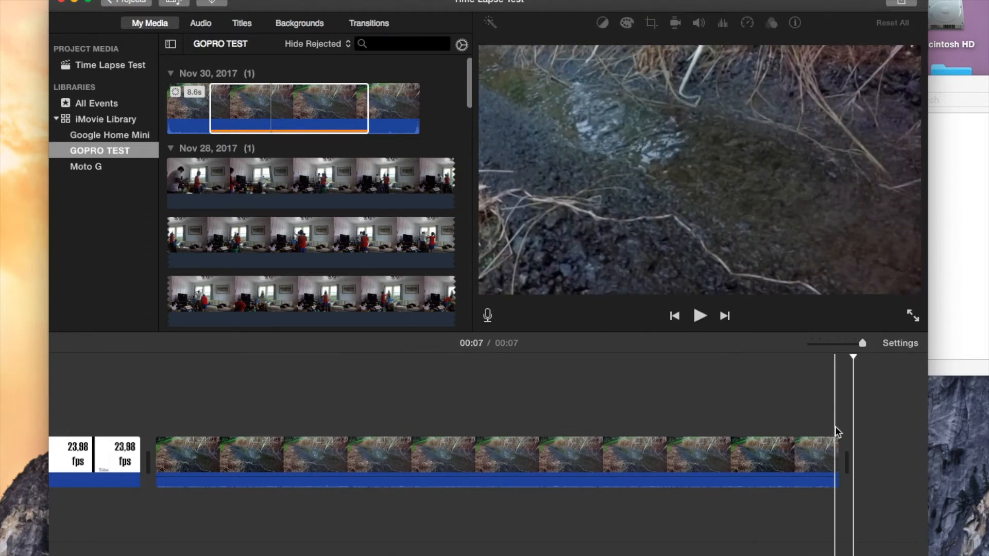
Step: Add the whole 2.0-minute GOPR1110 living-room clip to the end of the timeline and preview its beginning
scroll(720, 434, right, 5)
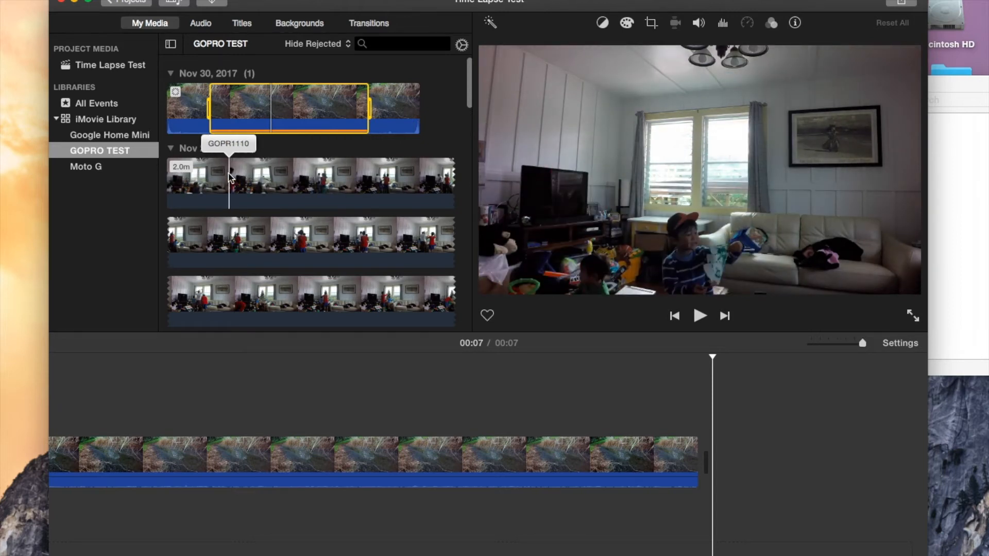
drag(230, 177, 641, 470)
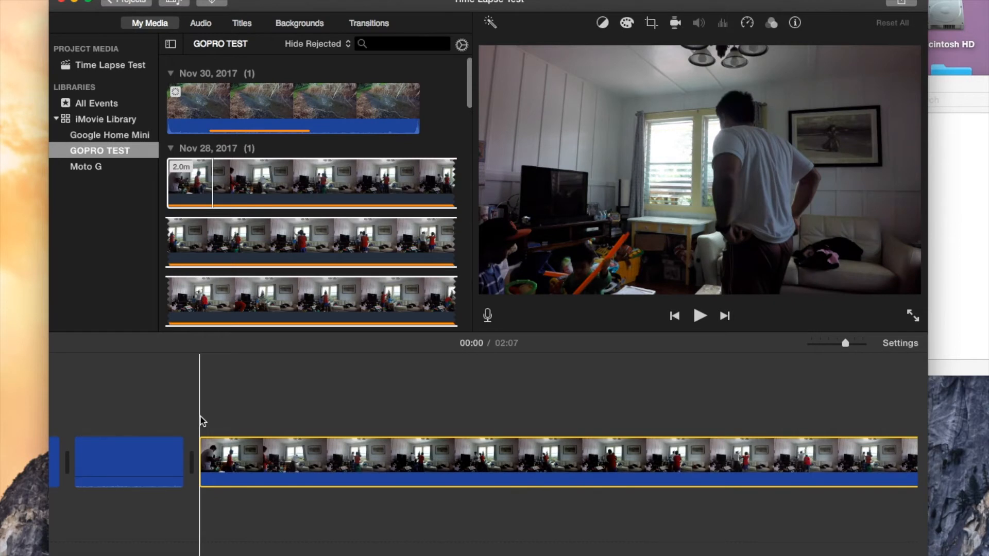
key(space)
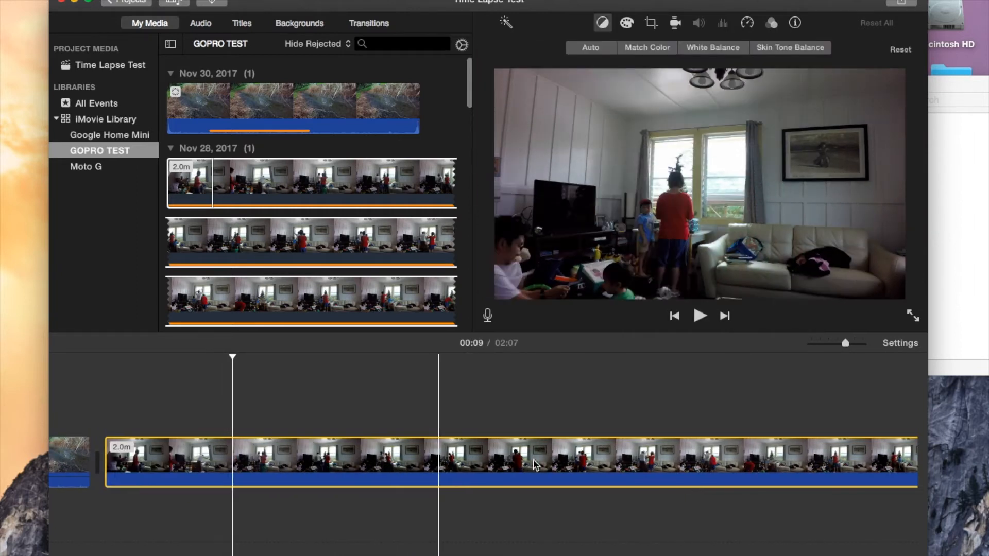
scroll(536, 466, right, 2)
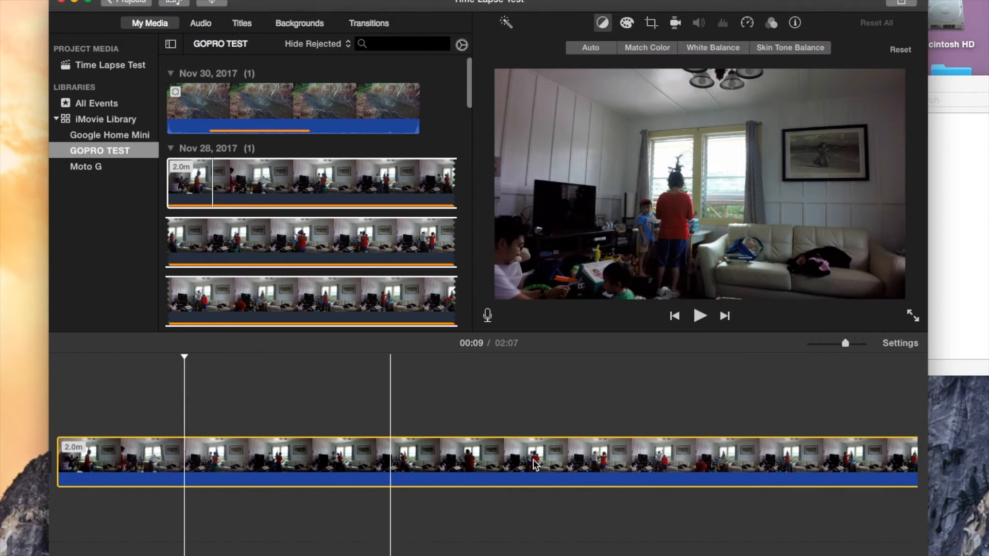
scroll(549, 440, left, 2)
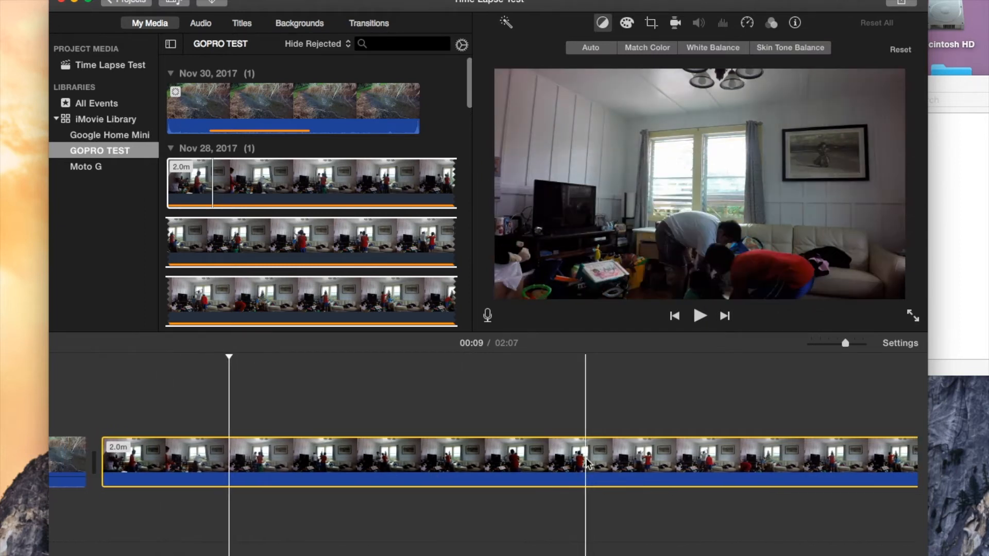
Step: Set the living-room clip's playback speed to Fast at 2x
click(586, 460)
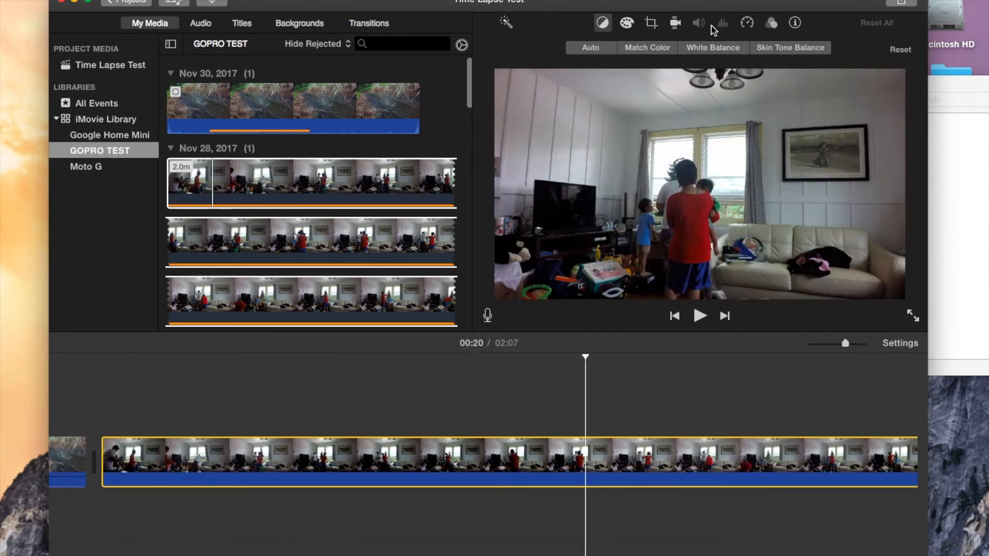
click(363, 460)
click(423, 460)
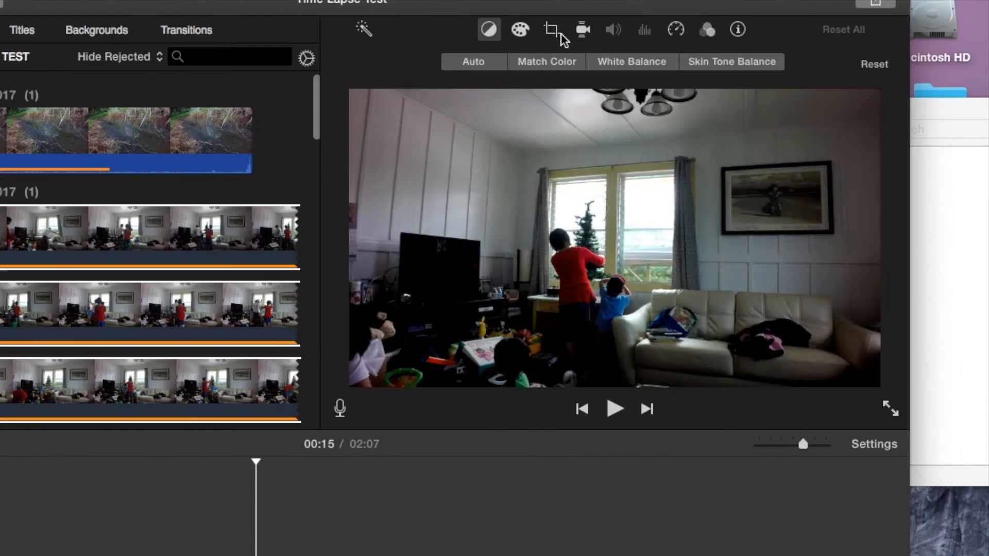
click(677, 30)
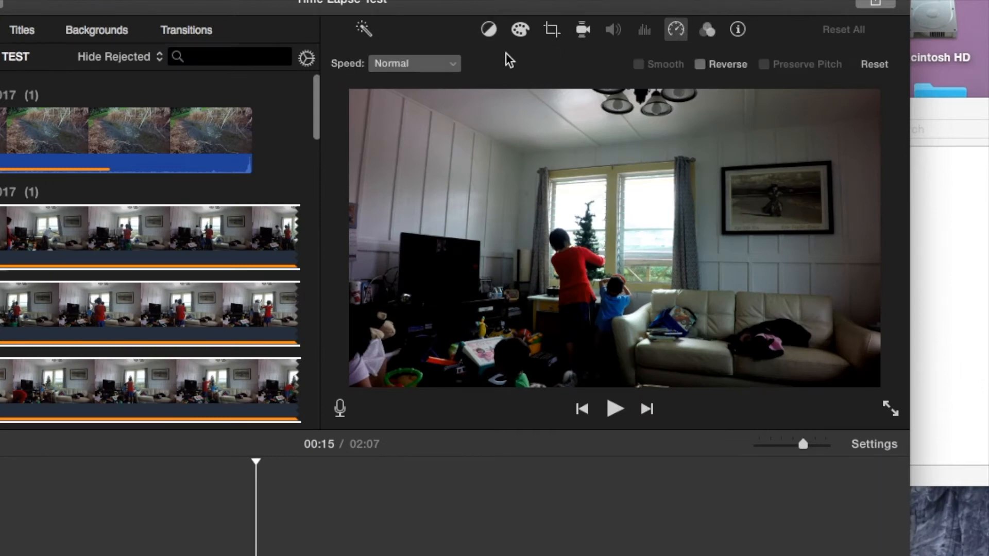
click(449, 63)
click(439, 113)
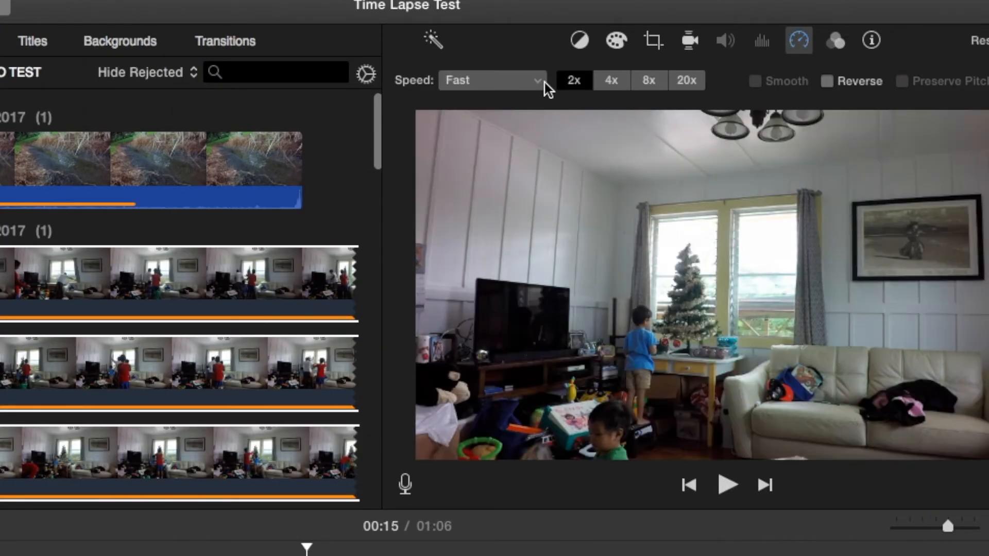
Step: Replace the living-room clip's 2x preset with a faster custom speed
click(536, 81)
click(514, 171)
drag(564, 80, 599, 79)
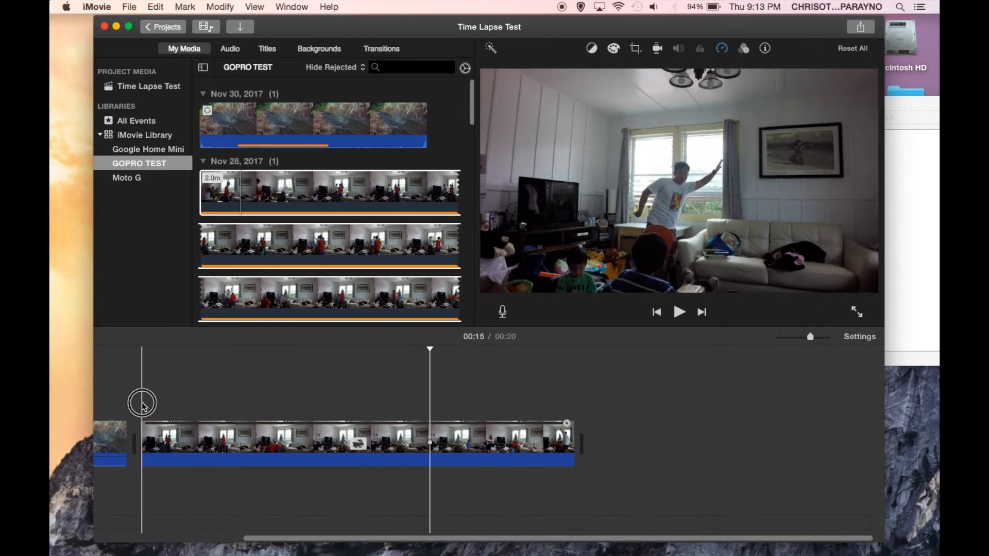
Step: Play the living-room clip from its beginning and again from its middle to check the custom speed
click(73, 255)
key(space)
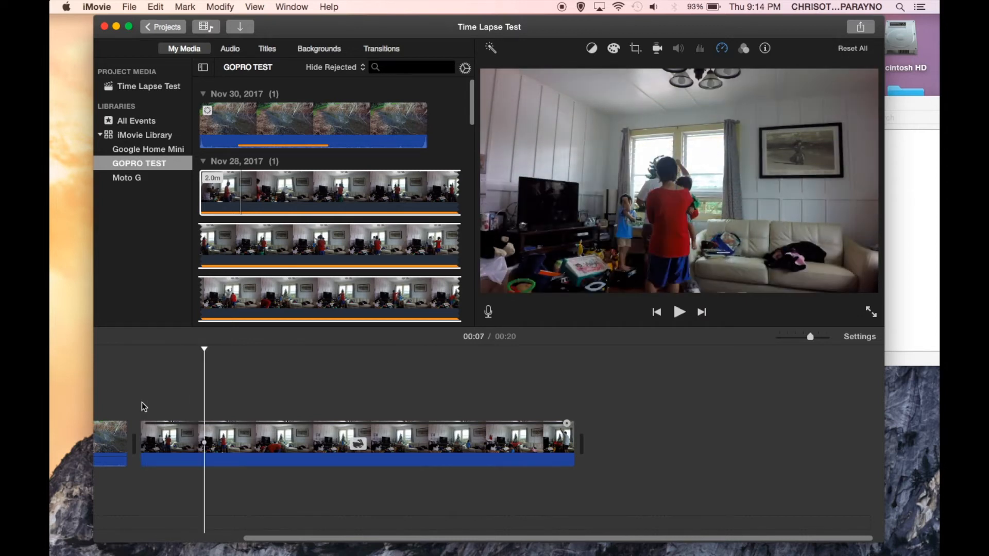
click(367, 441)
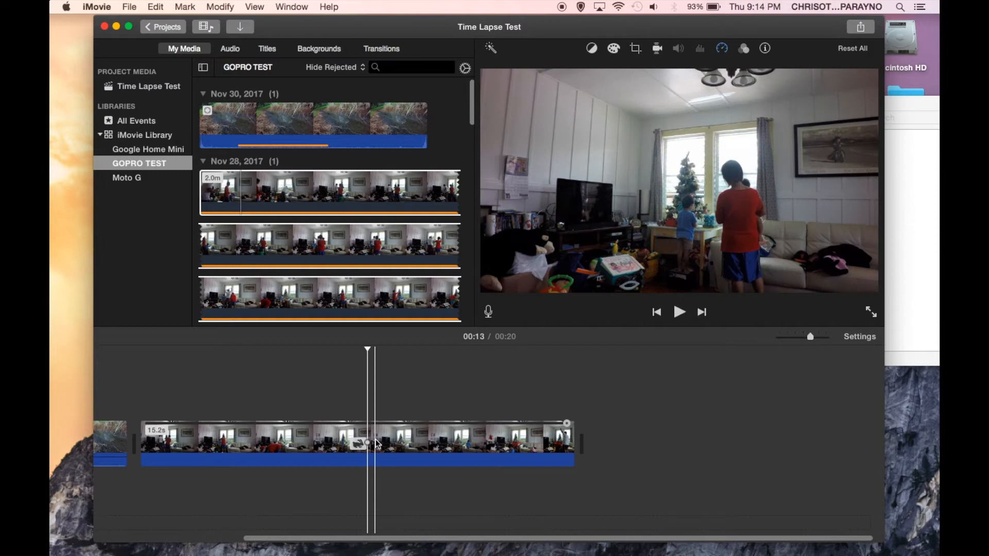
key(space)
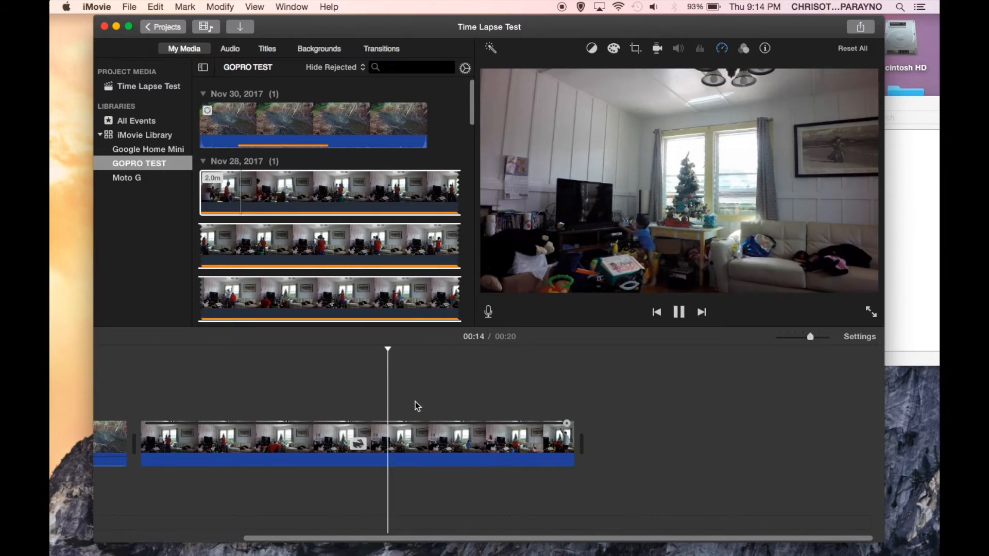
key(space)
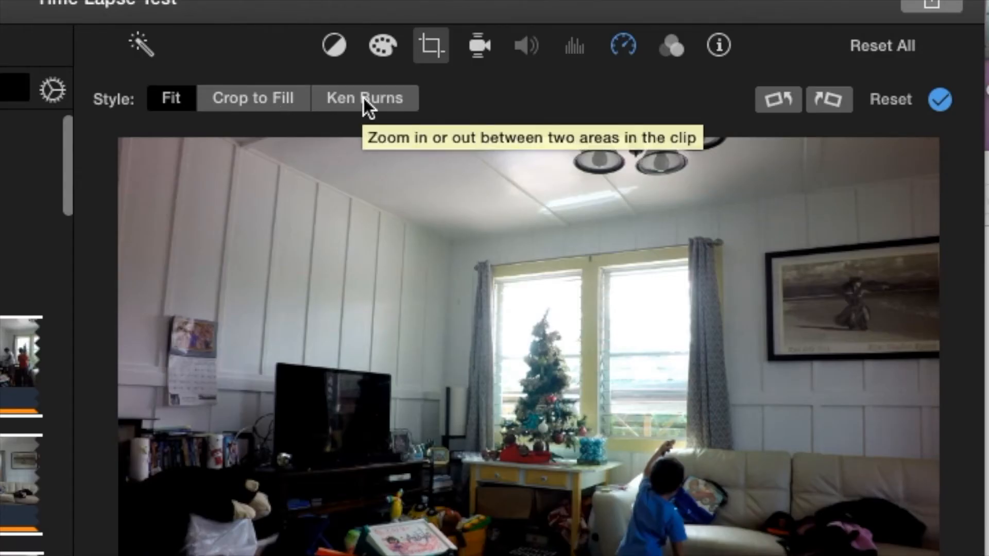
Step: Apply Ken Burns to the living-room clip, shrinking the start frame toward the picture's lower left and the end frame toward its lower right
click(364, 98)
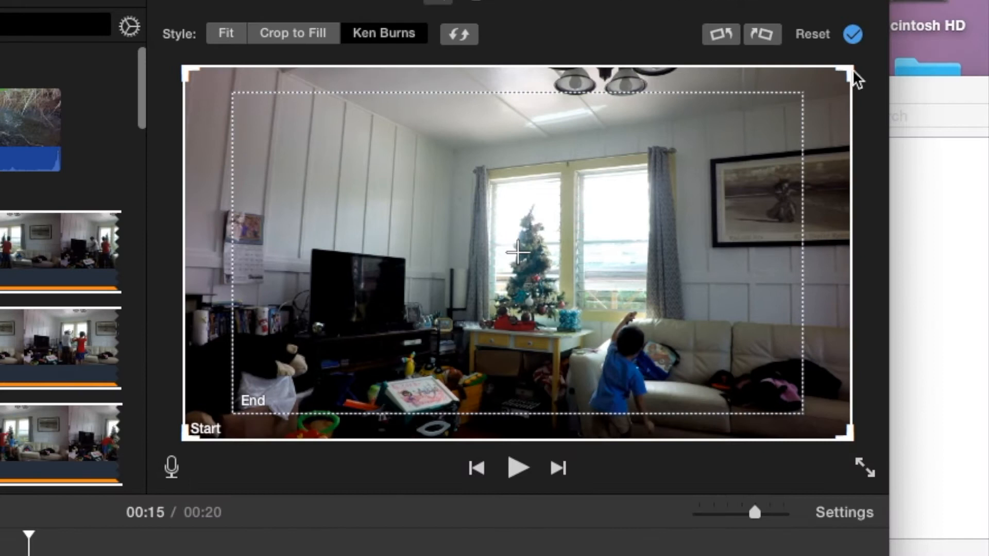
drag(846, 70, 644, 154)
click(737, 114)
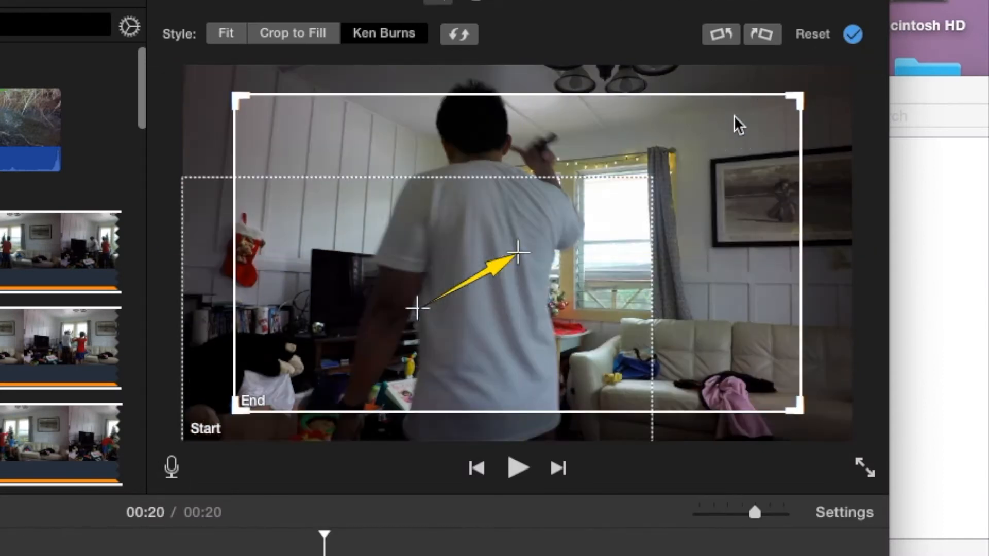
drag(710, 137, 790, 335)
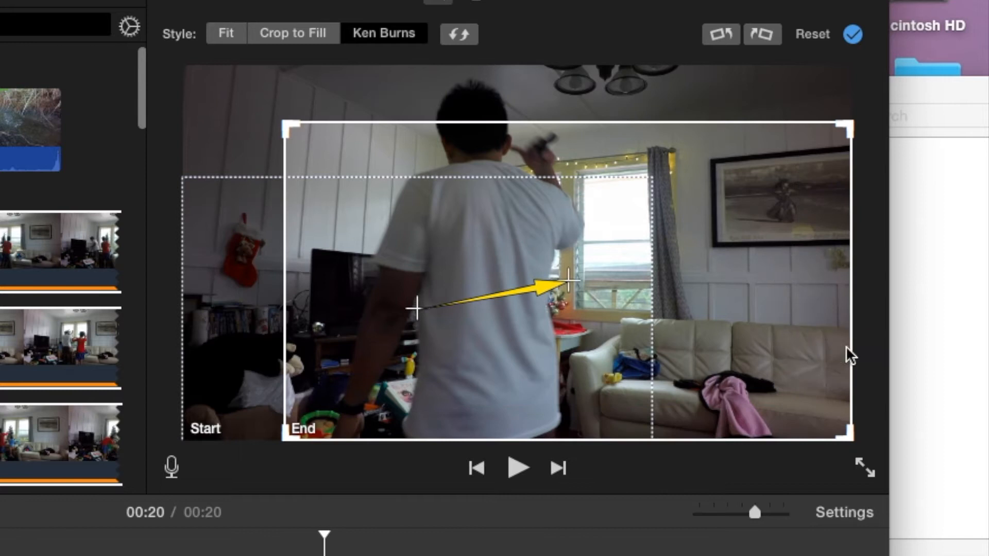
drag(284, 118, 478, 248)
click(470, 333)
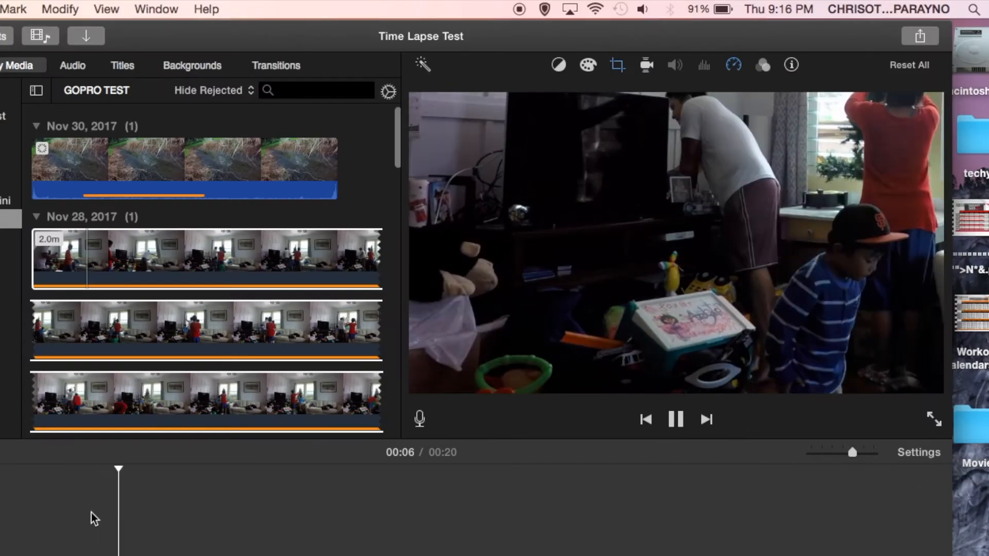
Step: Play the living-room clip in short stretches to check its Ken Burns movement
key(space)
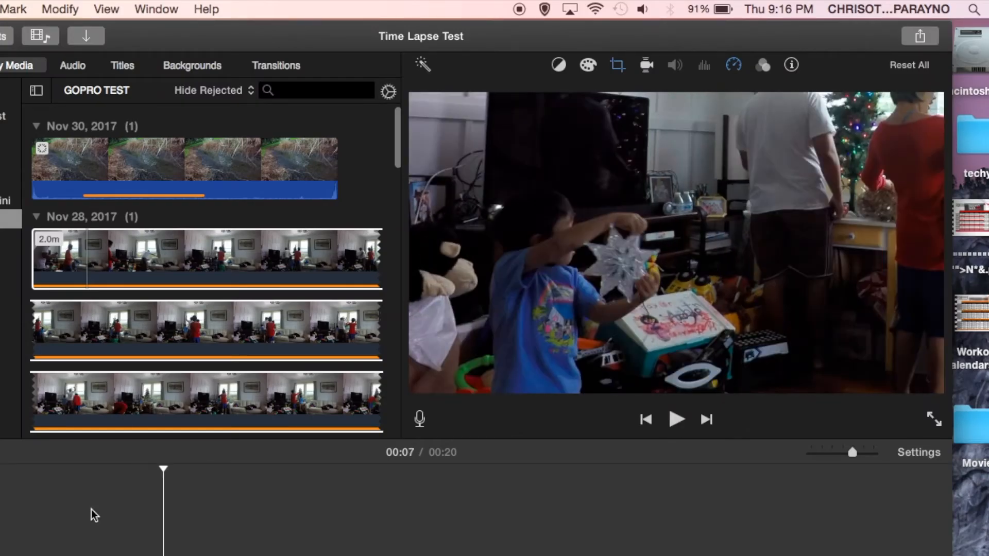
key(space)
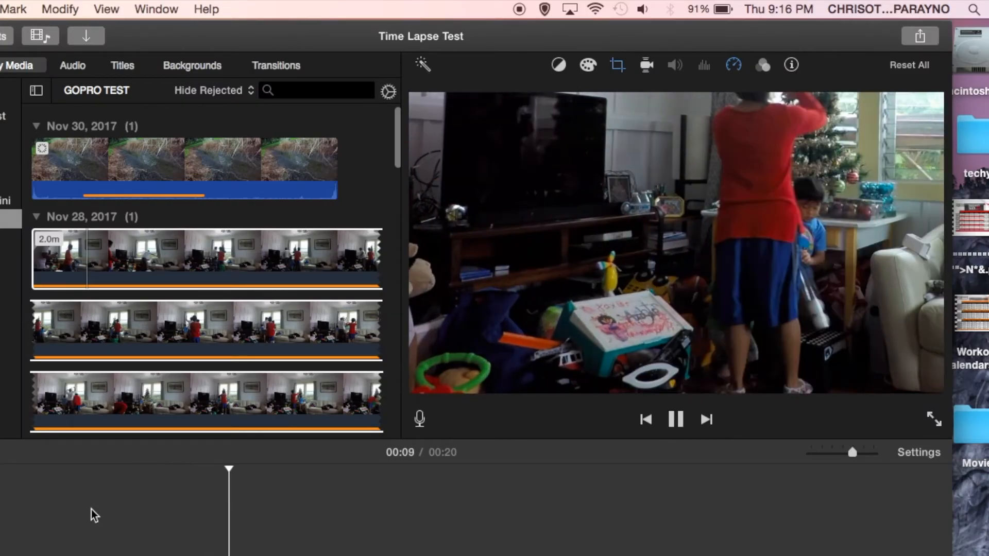
key(space)
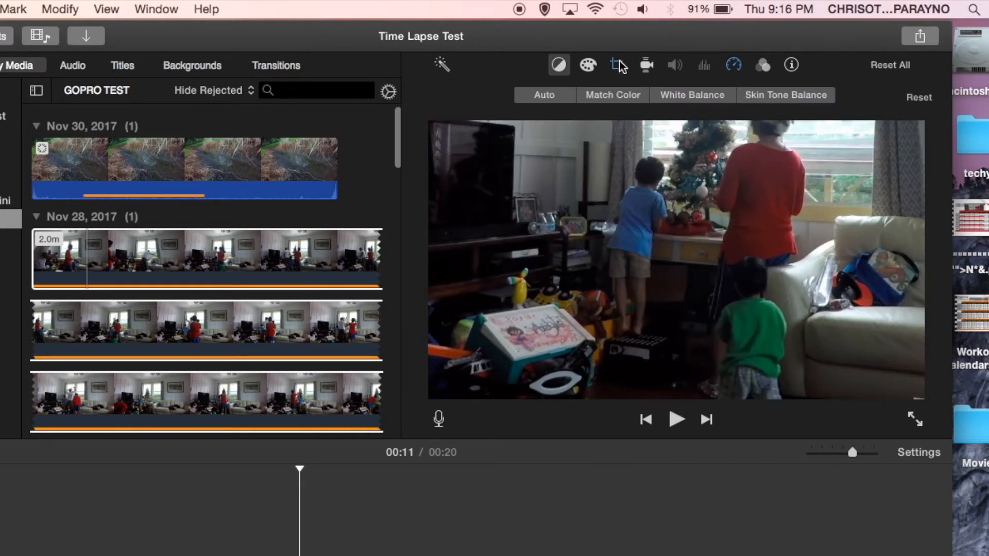
Step: Raise the living-room clip's Ken Burns start and end frames to the same level around the picture's mid-height
click(618, 66)
drag(582, 319, 579, 270)
drag(710, 310, 728, 272)
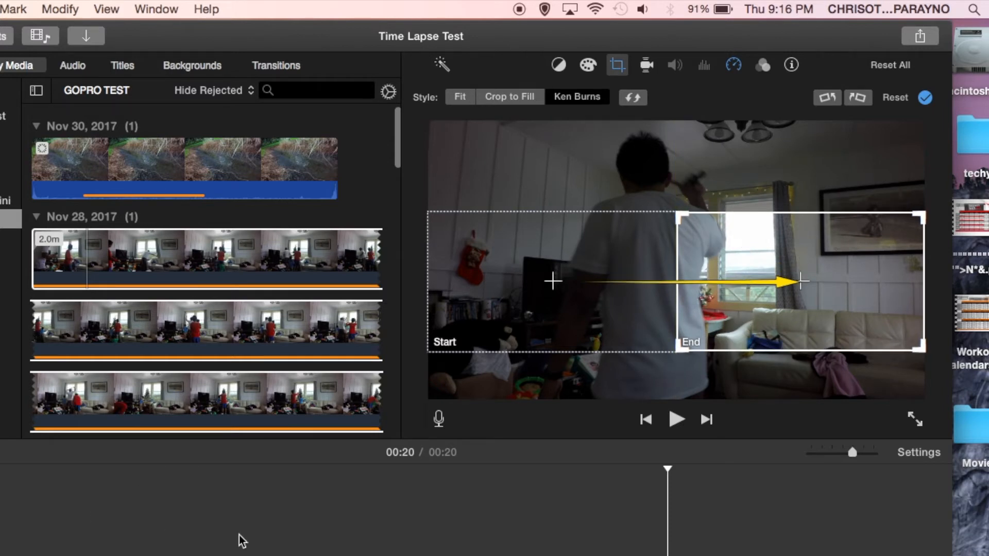
Step: Replay the living-room clip from just before its beginning to check the raised, level pan
click(405, 523)
click(48, 531)
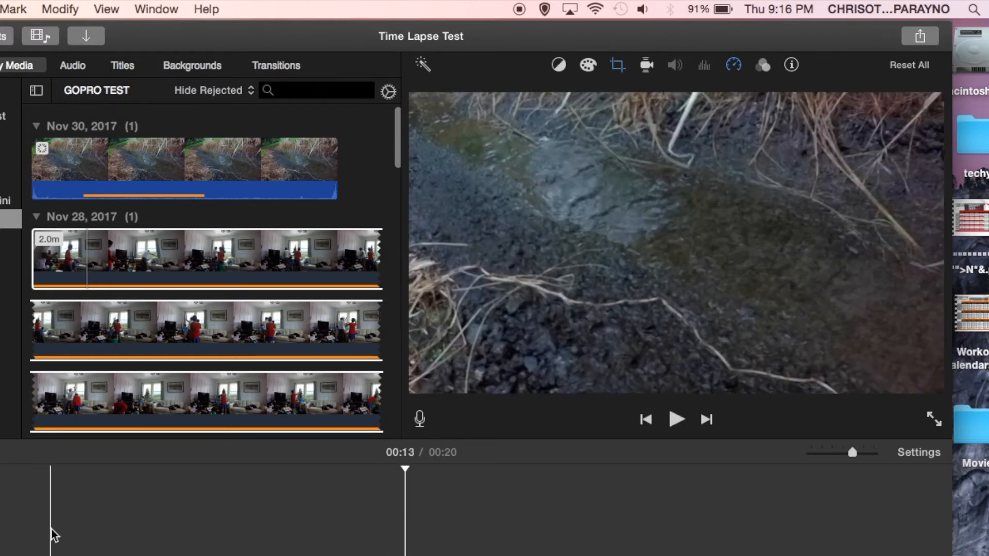
key(space)
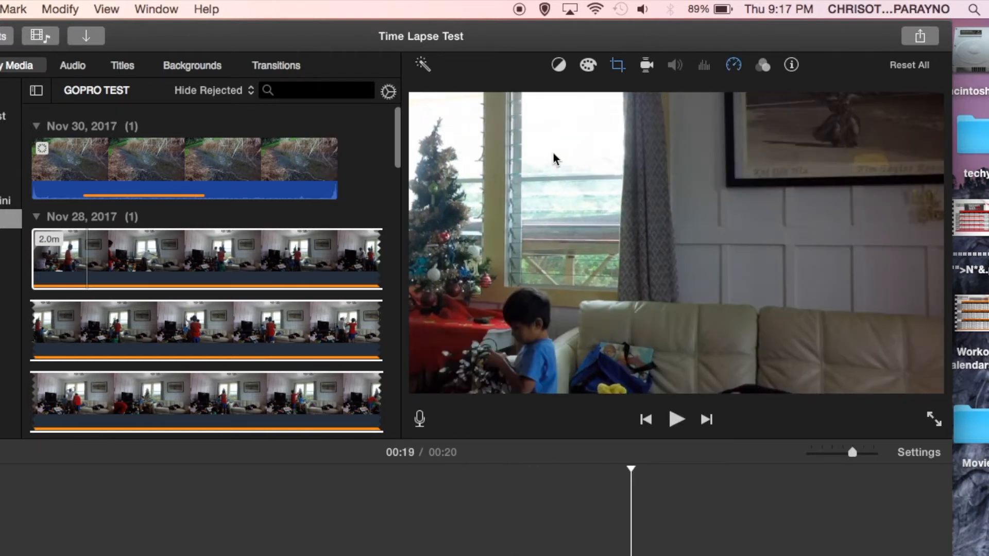
Step: Shift the living-room clip's Ken Burns end frame left until it partly overlaps the start frame, and replay the shorter pan
click(617, 67)
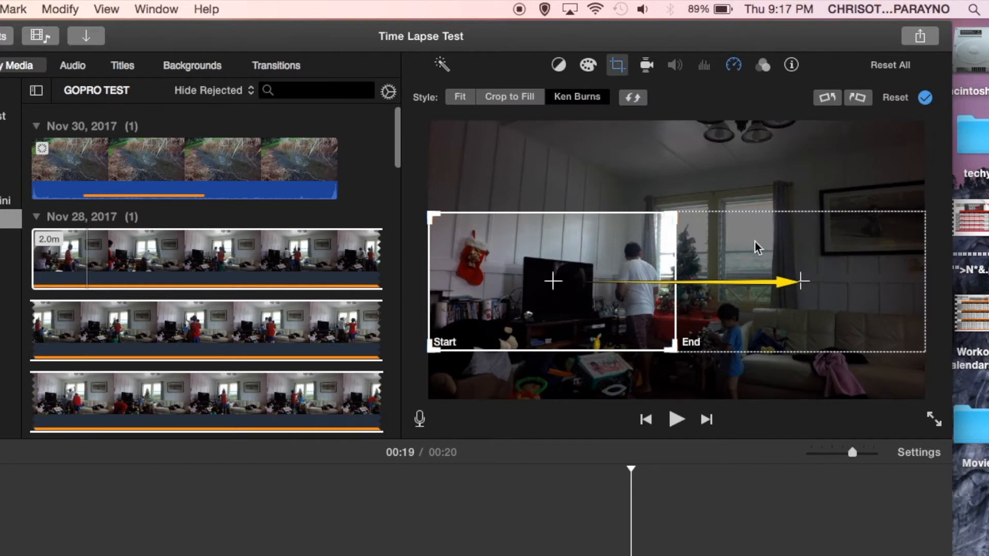
drag(801, 251, 641, 243)
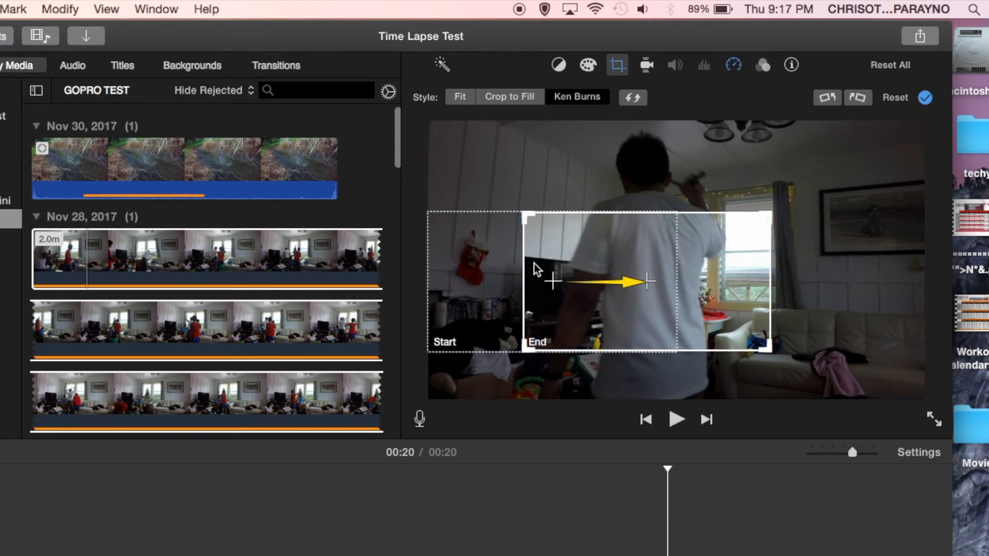
click(487, 257)
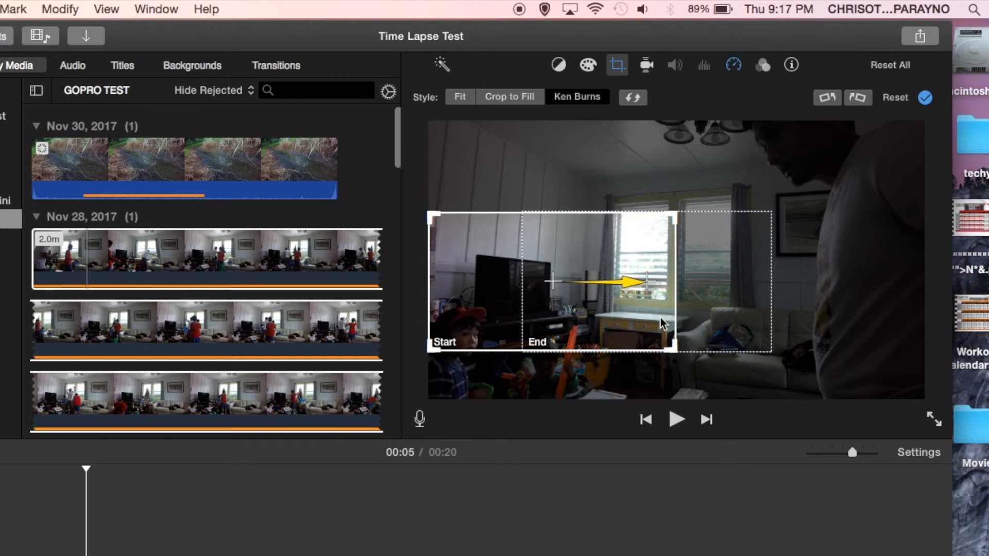
click(569, 260)
click(696, 238)
drag(698, 236, 782, 238)
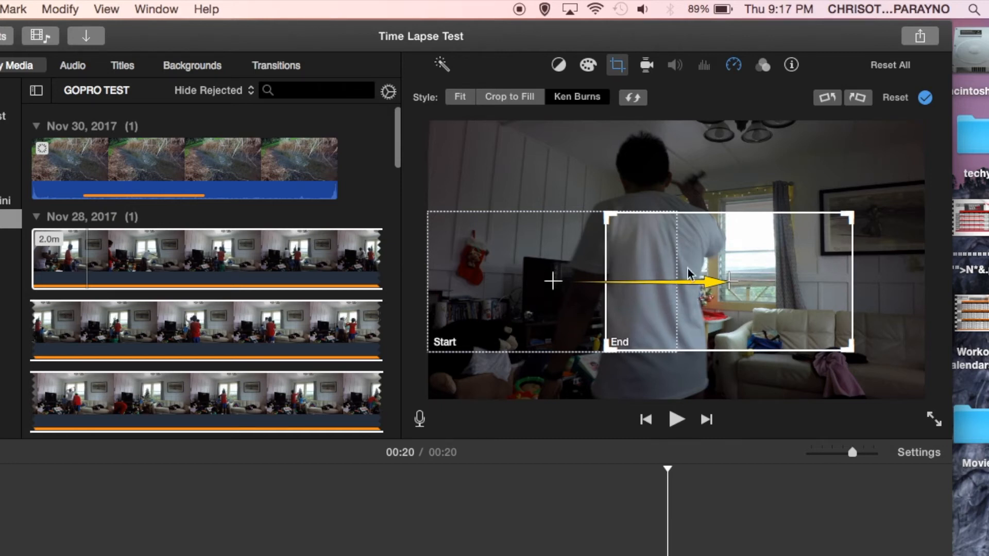
click(118, 491)
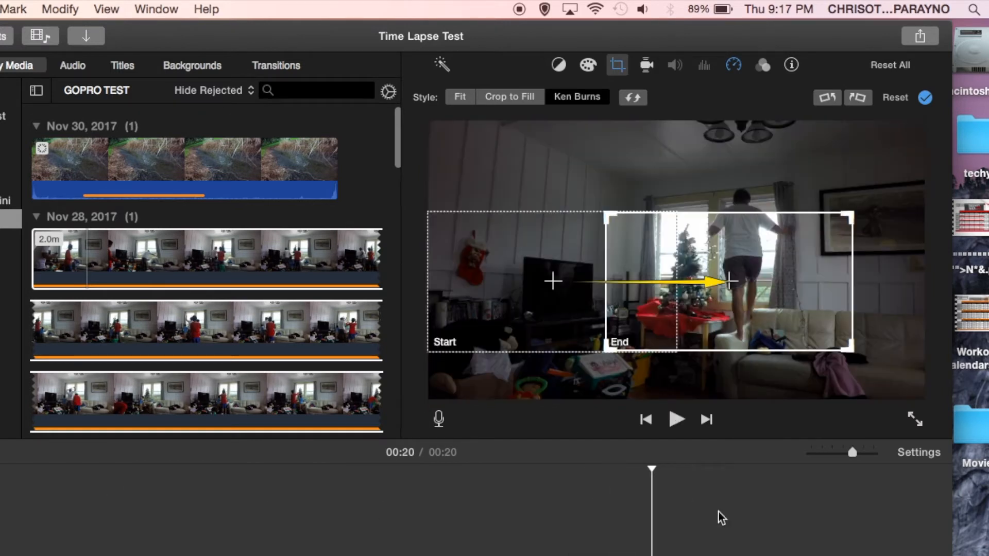
Step: Add the 1.2-minute restaurant clip to the end of the timeline after the living-room clip
click(724, 547)
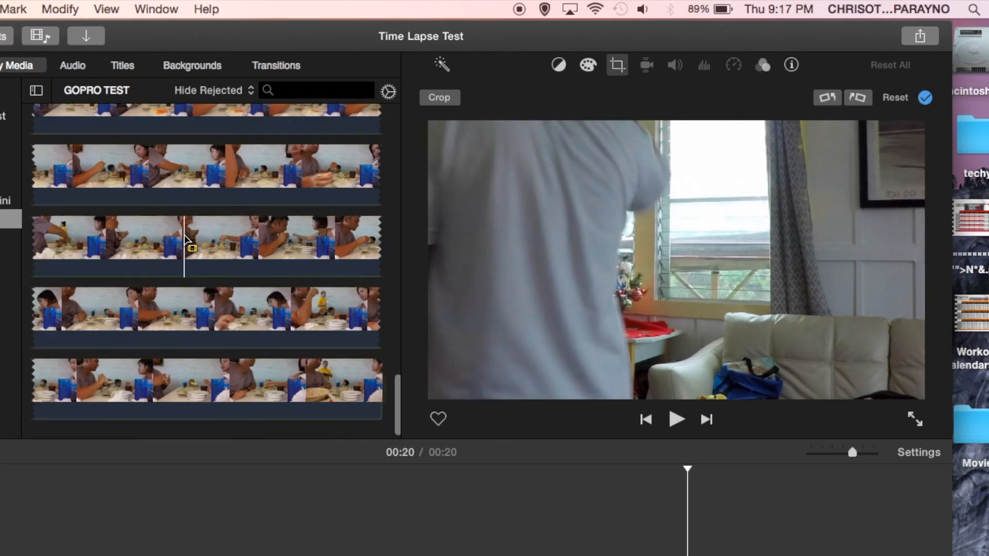
click(198, 243)
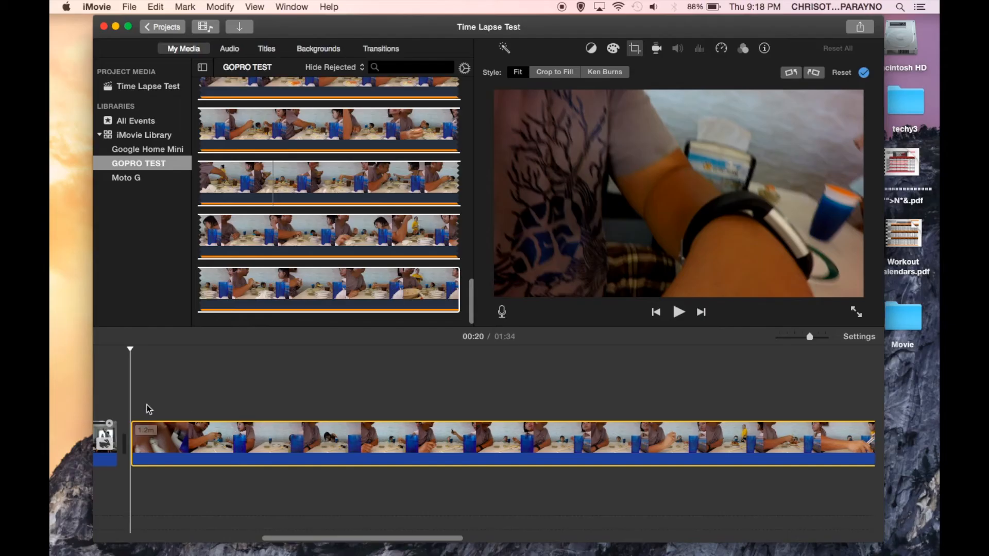
click(462, 411)
Step: Split the restaurant clip about 9.9 seconds in, delete the opening part, and play the remainder
key(super+minus)
click(375, 428)
click(375, 429)
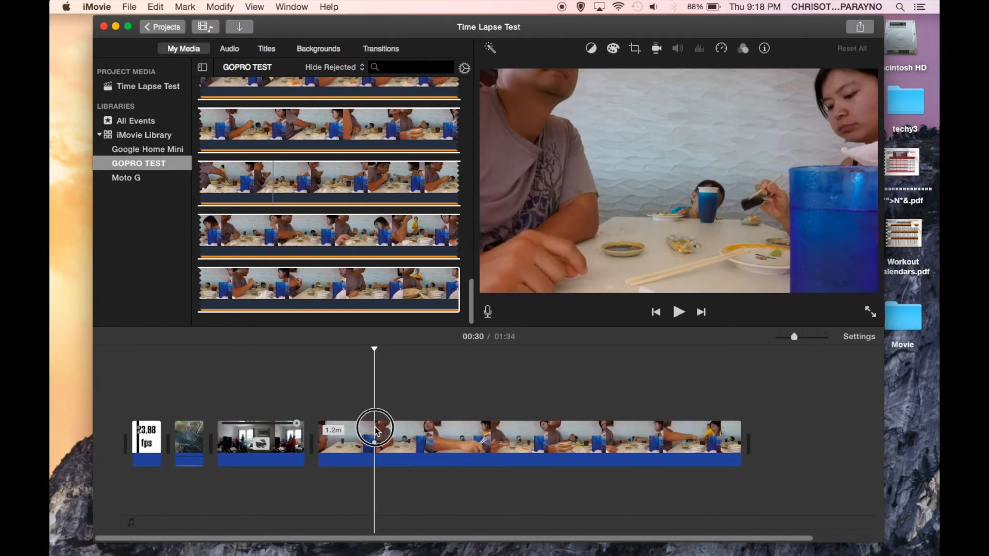
key(super+b)
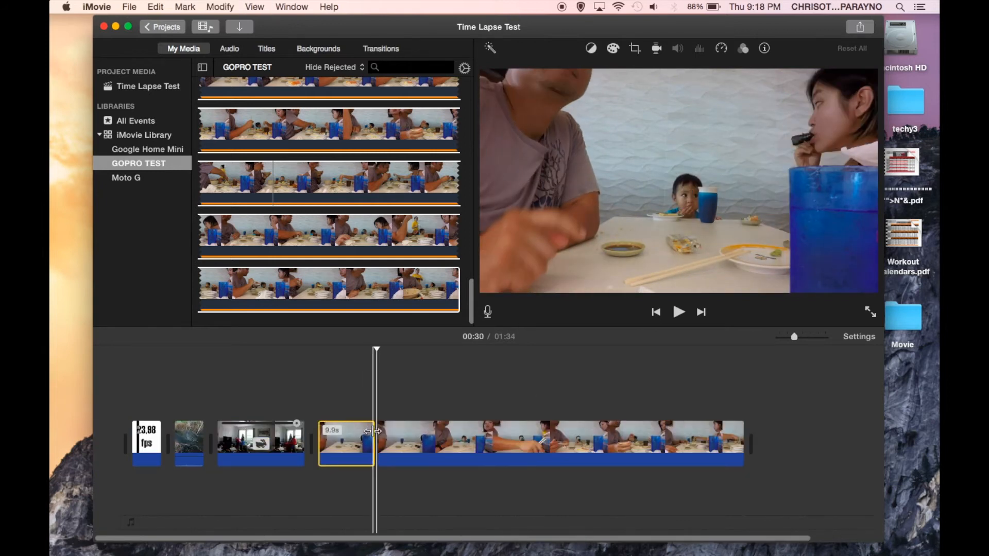
key(BackSpace)
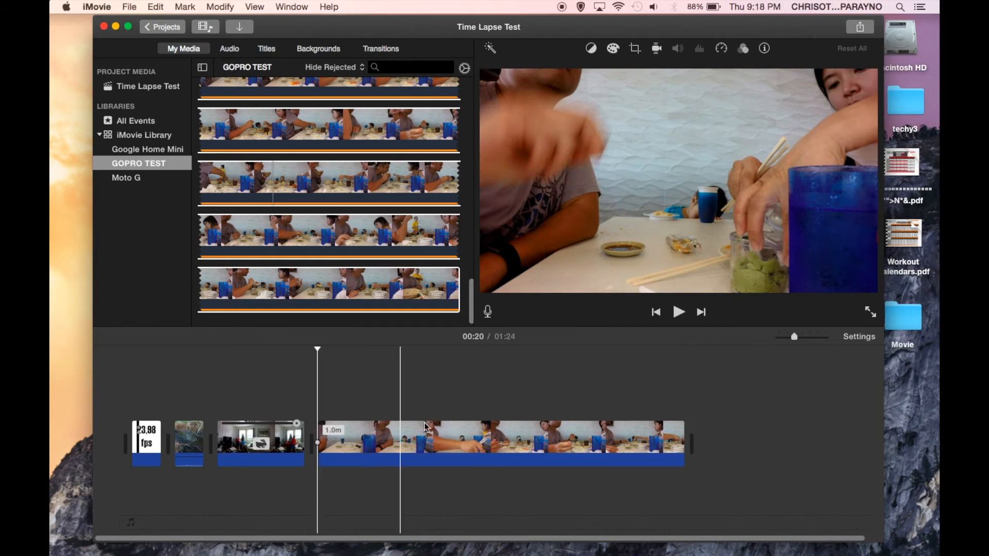
key(space)
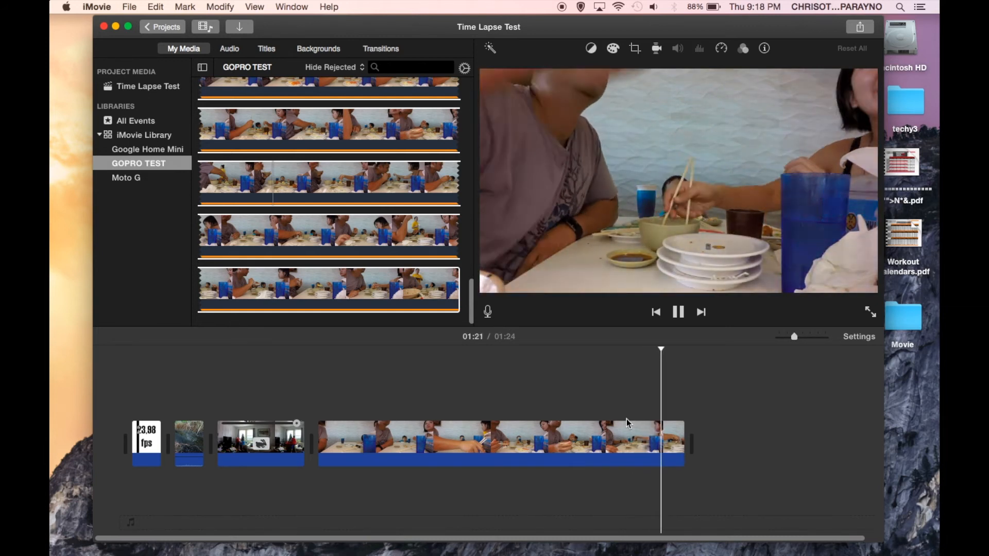
Step: Apply Ken Burns to the restaurant clip and shrink its start and end frames to smaller areas of the picture
click(465, 448)
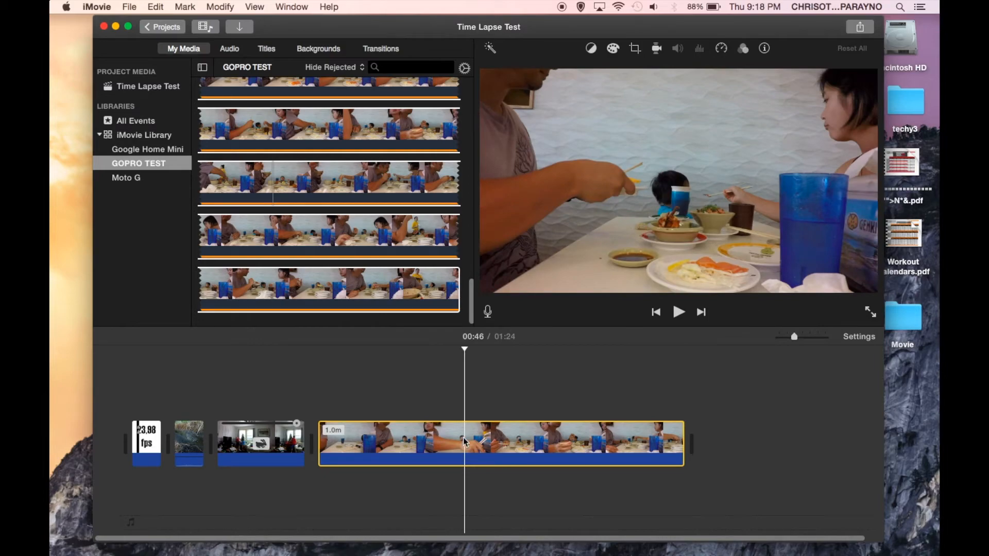
click(635, 48)
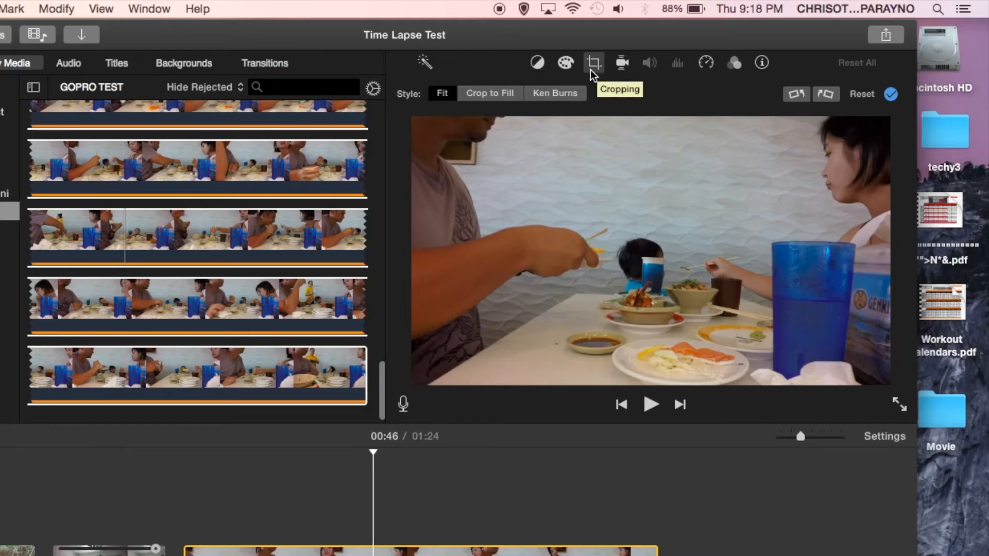
click(567, 98)
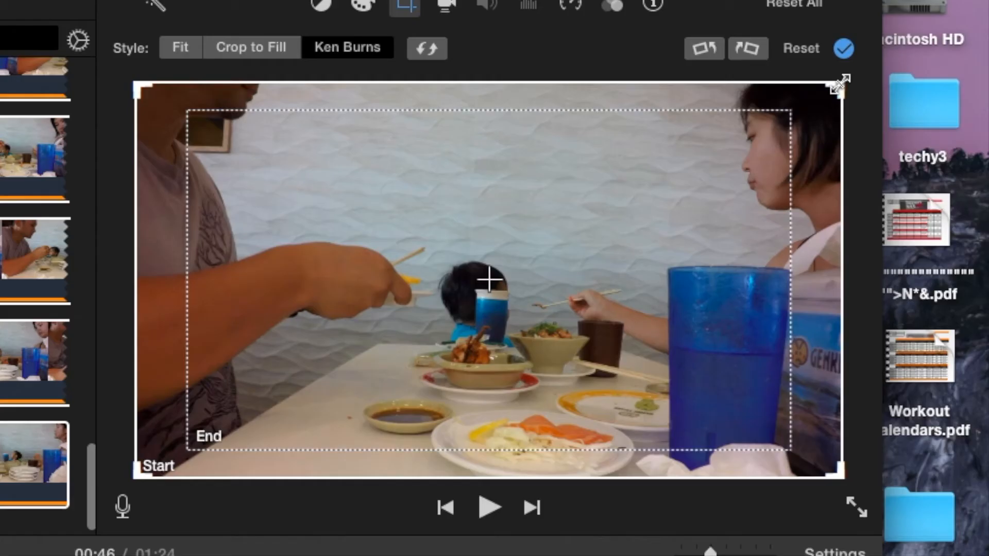
drag(887, 120, 801, 191)
drag(712, 192, 630, 163)
click(673, 129)
drag(675, 134, 842, 265)
drag(246, 148, 349, 207)
Step: Reposition the restaurant clip's Ken Burns frames so the pan runs from right to left, and play the result
drag(195, 260, 169, 181)
drag(739, 254, 413, 236)
drag(384, 139, 725, 153)
drag(213, 304, 209, 254)
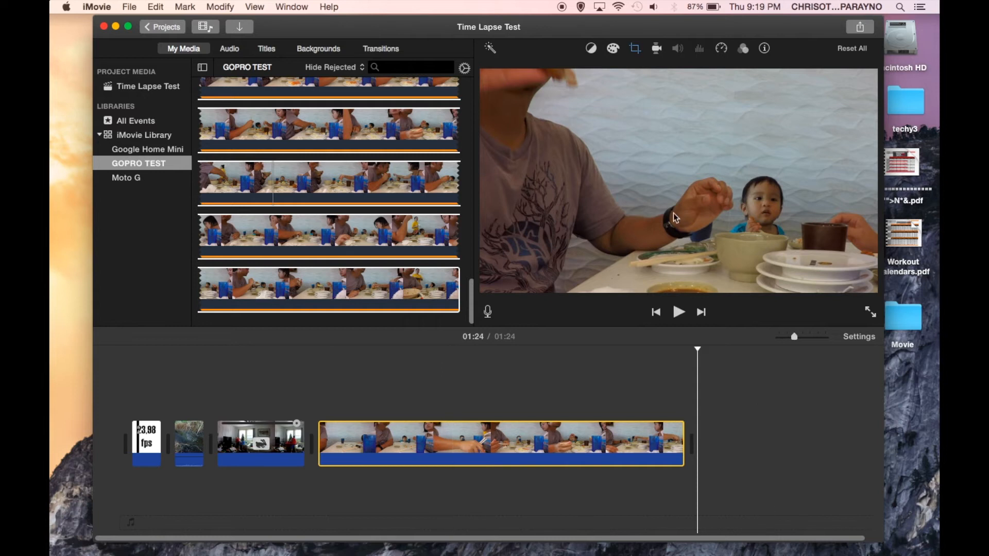
click(286, 377)
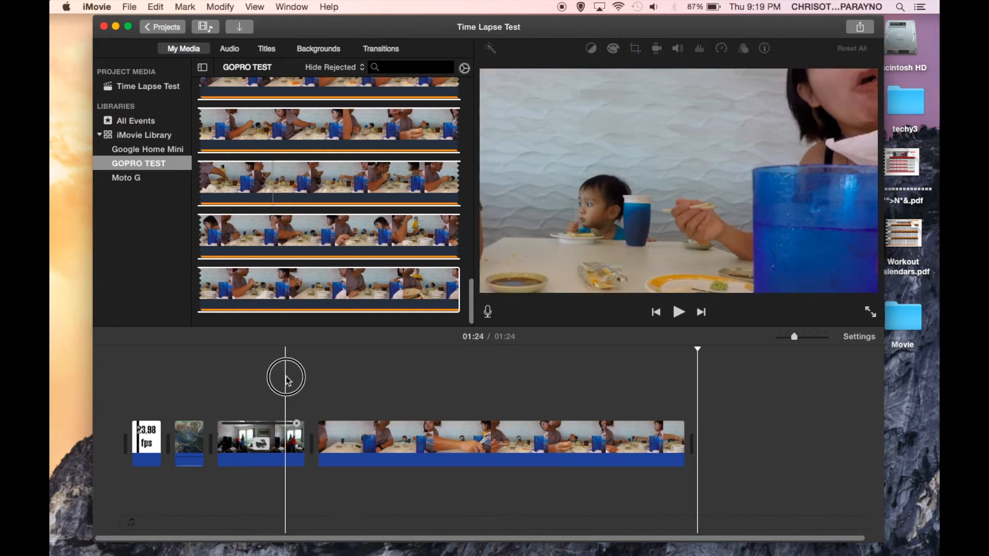
key(space)
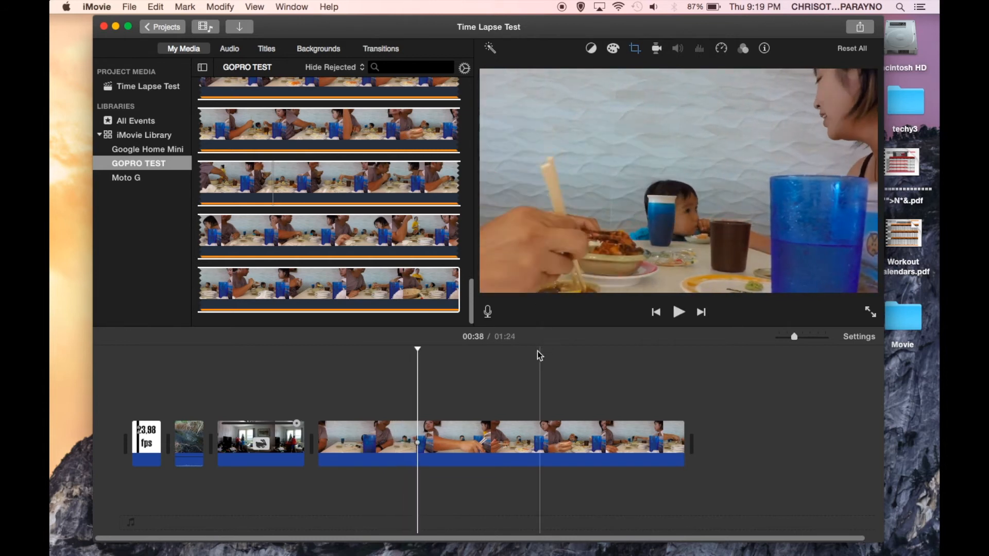
Step: Set the restaurant clip to a custom speed of 400% and play it from its beginning
click(484, 438)
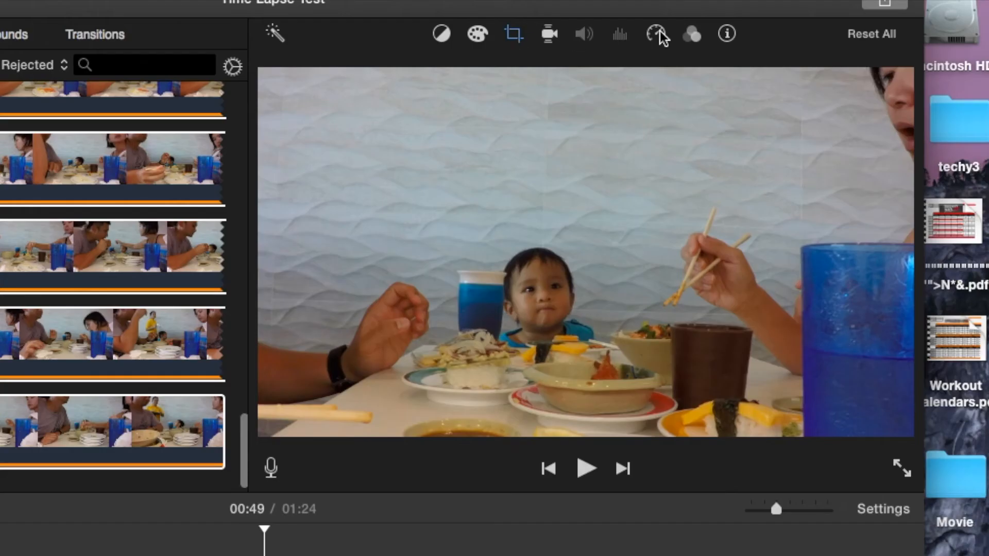
click(657, 35)
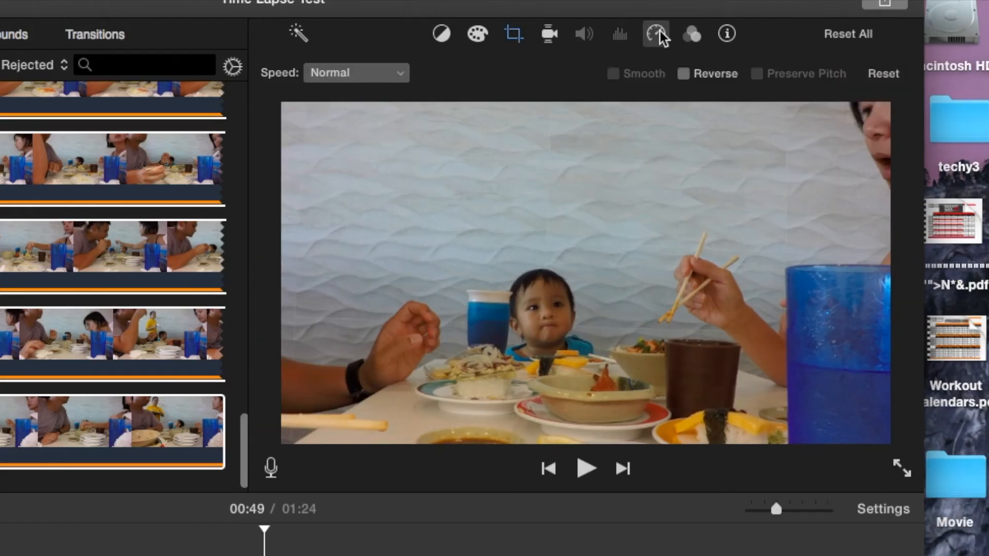
click(373, 78)
click(366, 161)
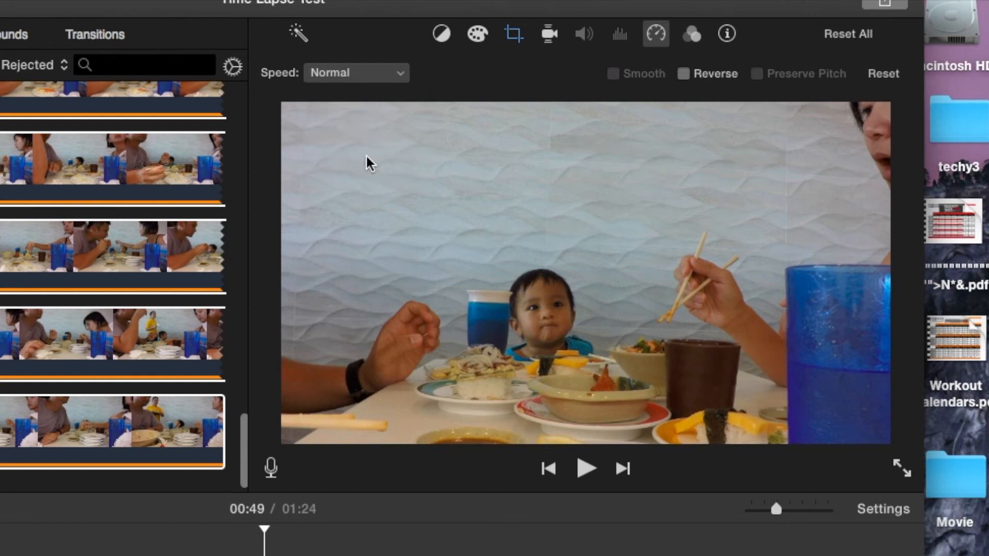
click(437, 73)
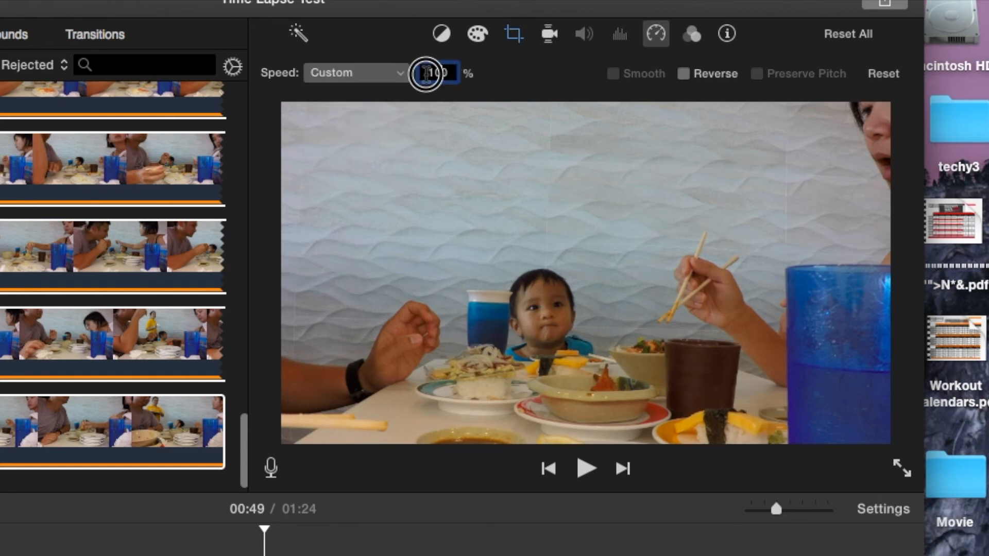
drag(452, 72, 412, 72)
text(400)
key(Return)
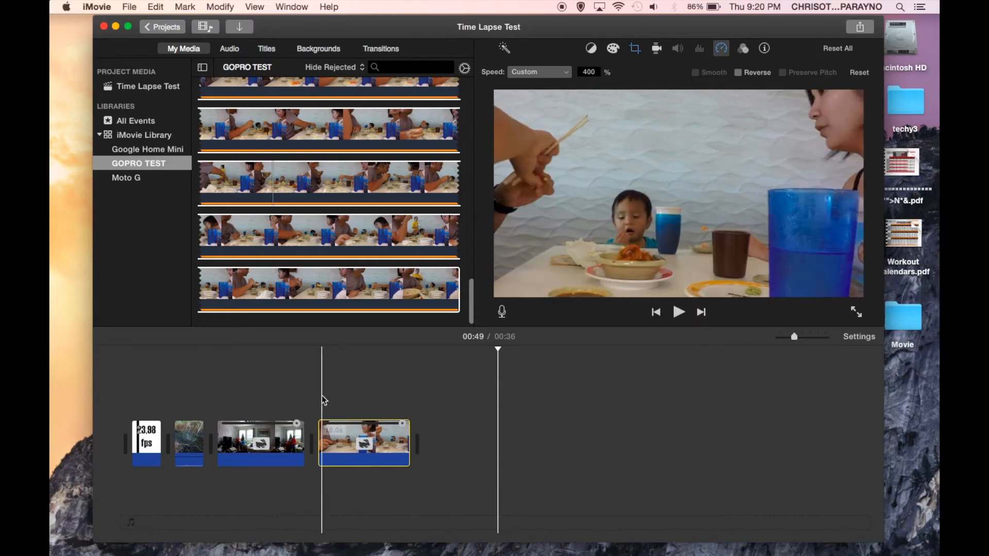
click(324, 400)
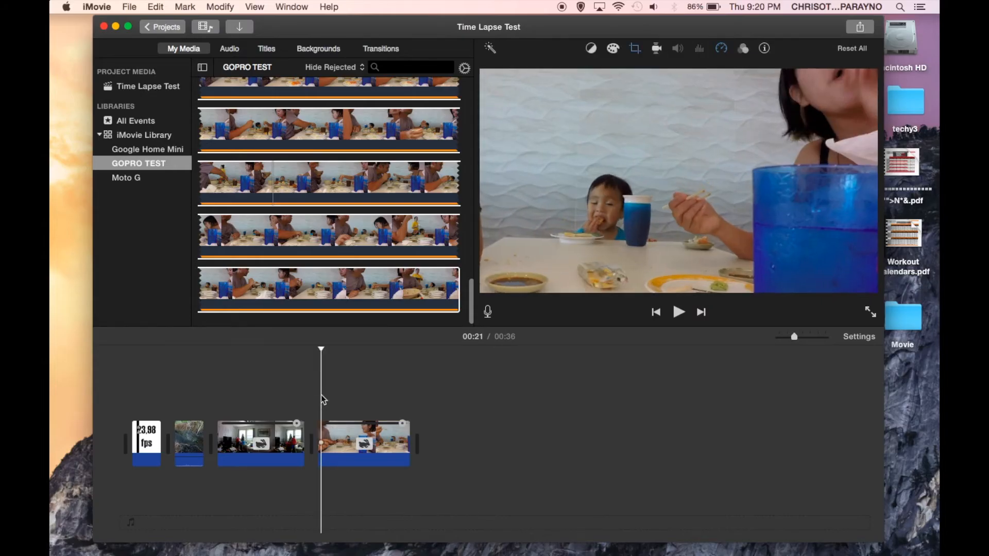
key(space)
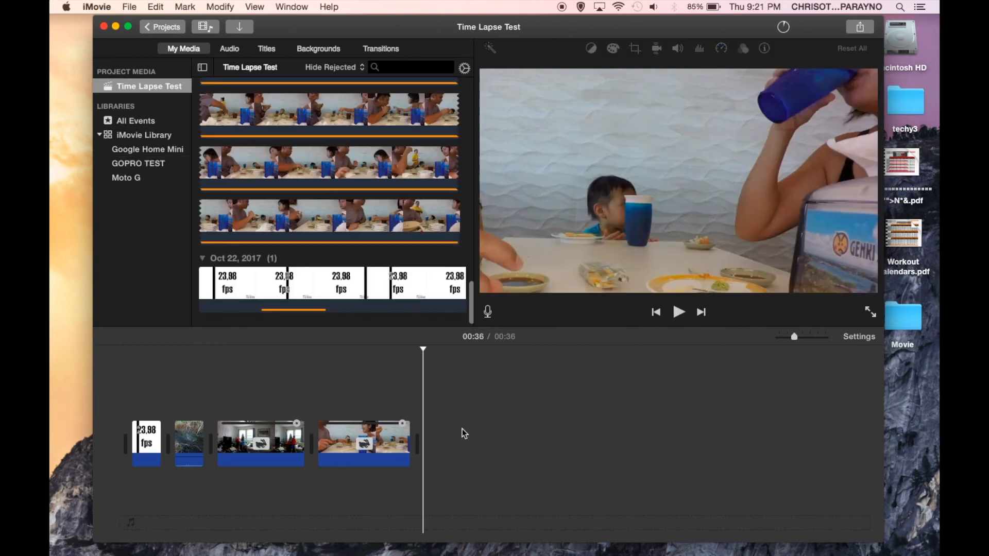
scroll(310, 152, up, 5)
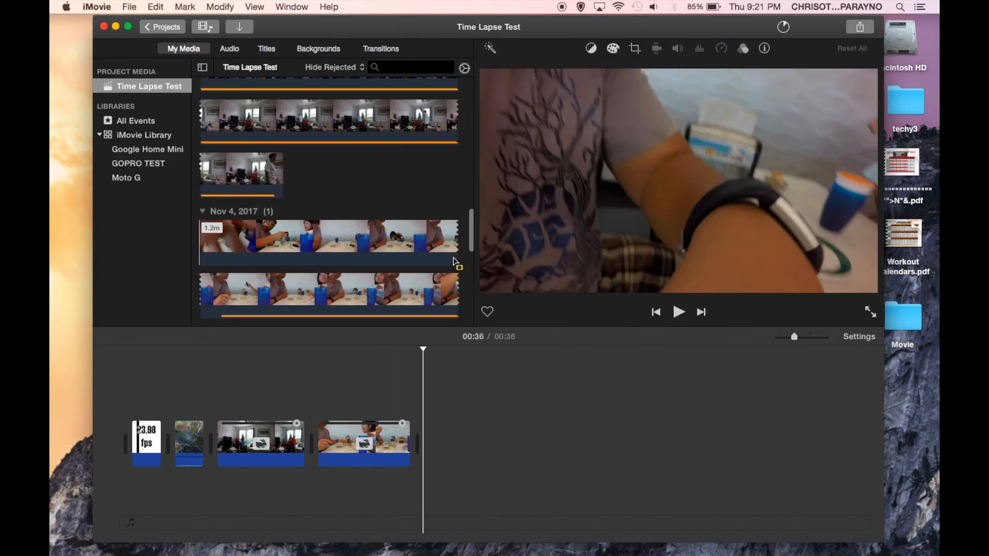
scroll(386, 217, up, 3)
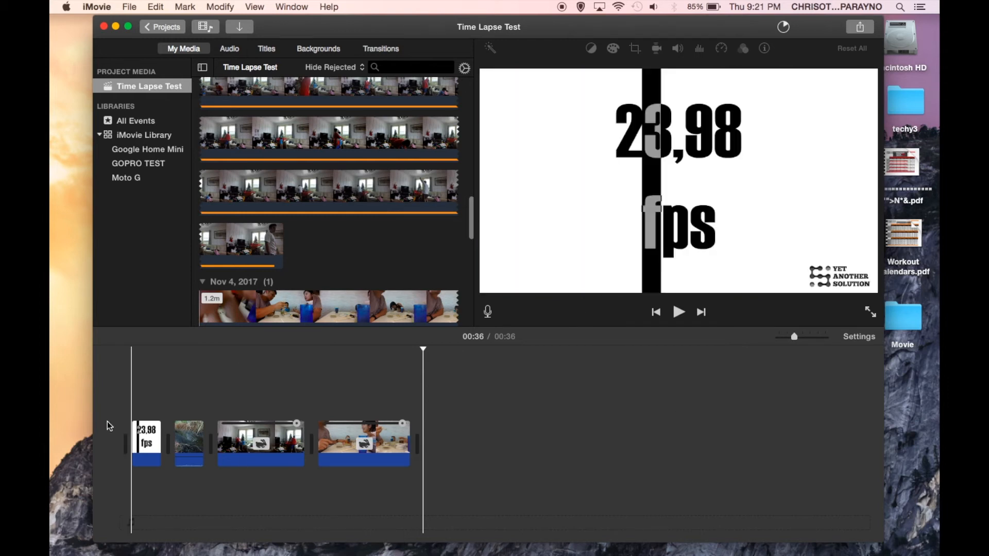
click(138, 163)
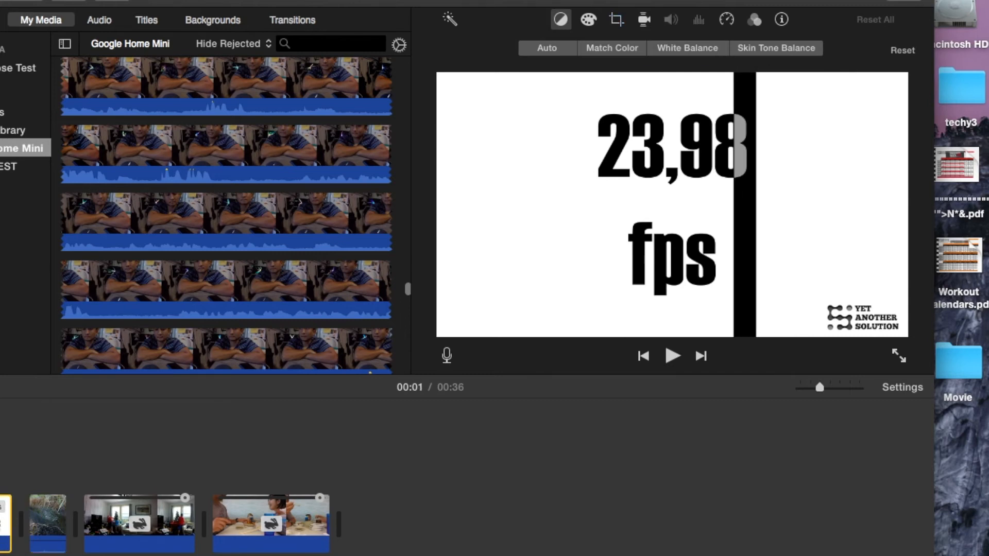
Step: Open the stream clip's Ken Burns framing and slightly enlarge its start frame
click(45, 520)
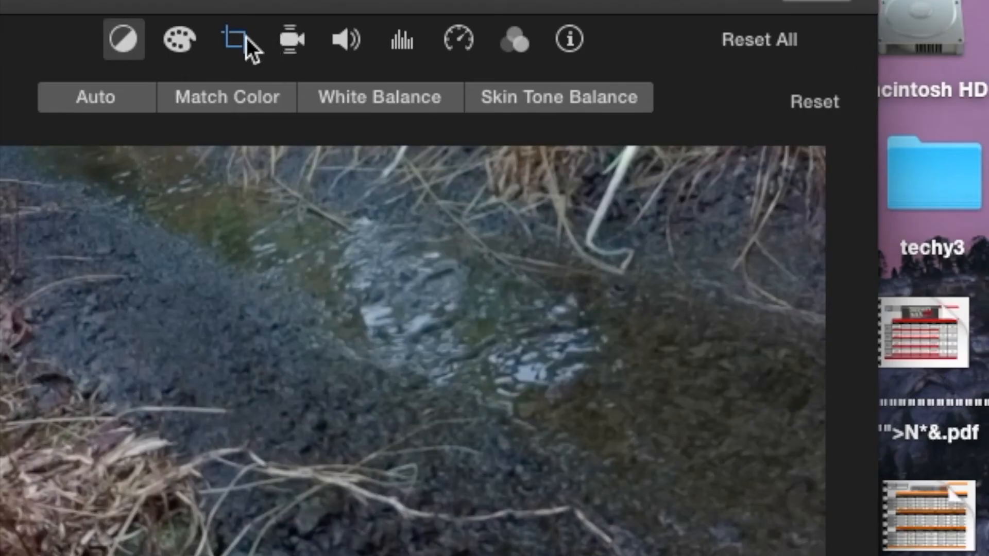
click(238, 38)
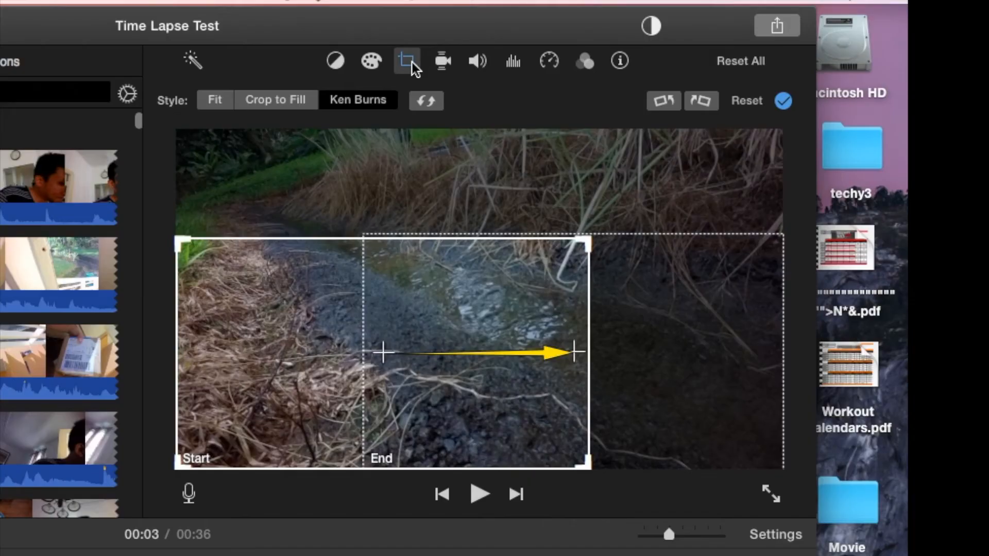
click(757, 280)
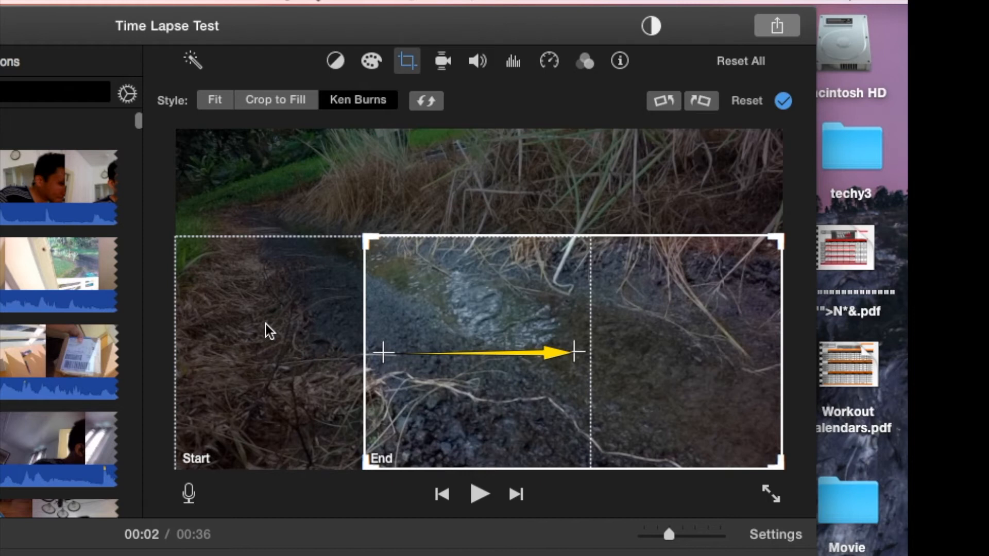
click(268, 332)
drag(585, 236, 626, 239)
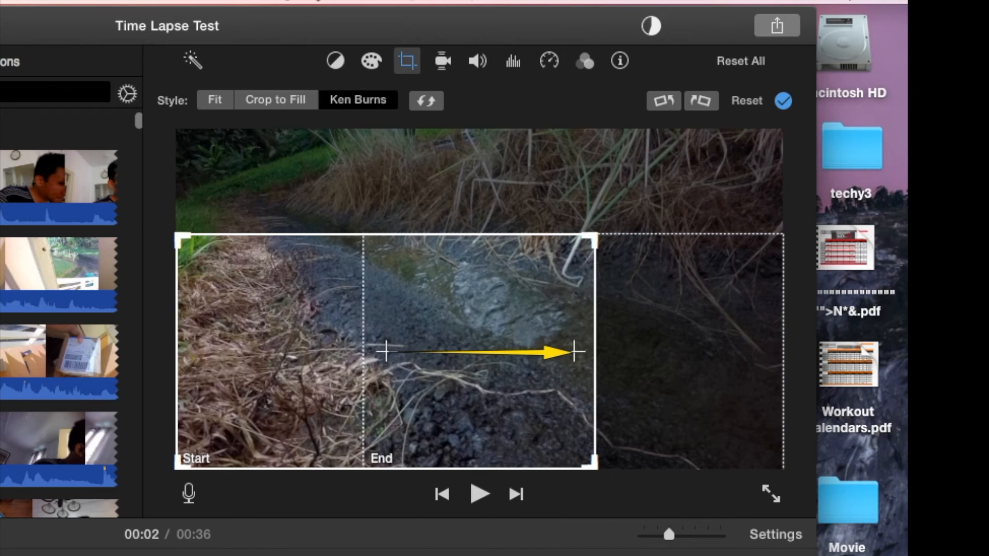
Step: Slightly enlarge the stream clip's Ken Burns end frame and play the clip from its beginning
click(644, 343)
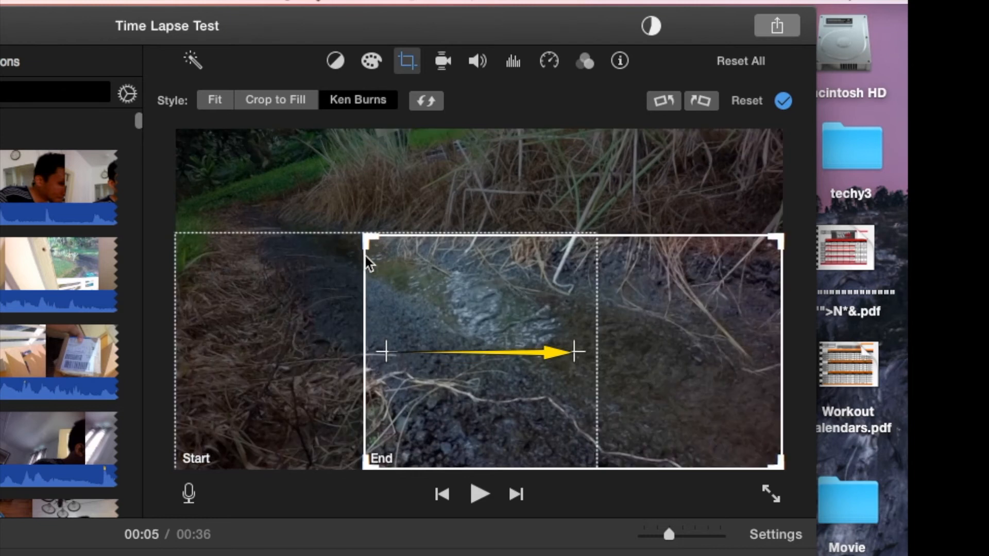
mouse_move(365, 238)
mouse_down()
mouse_move(353, 231)
mouse_move(357, 240)
mouse_up()
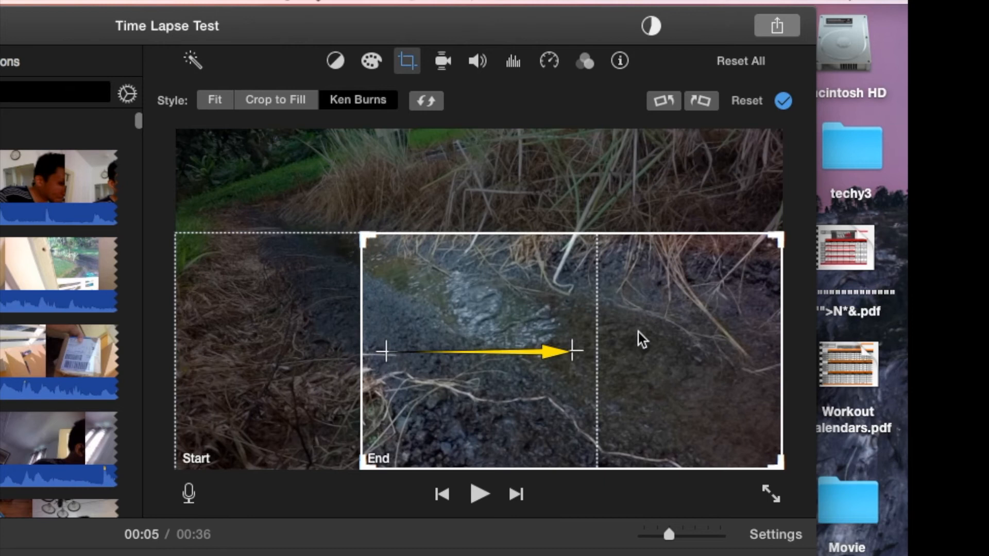
click(83, 555)
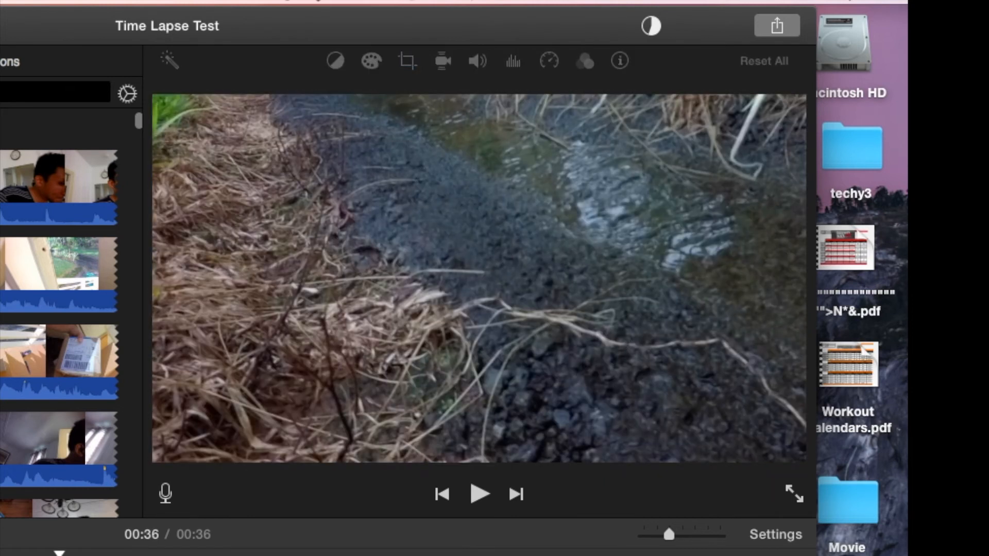
click(1, 555)
key(space)
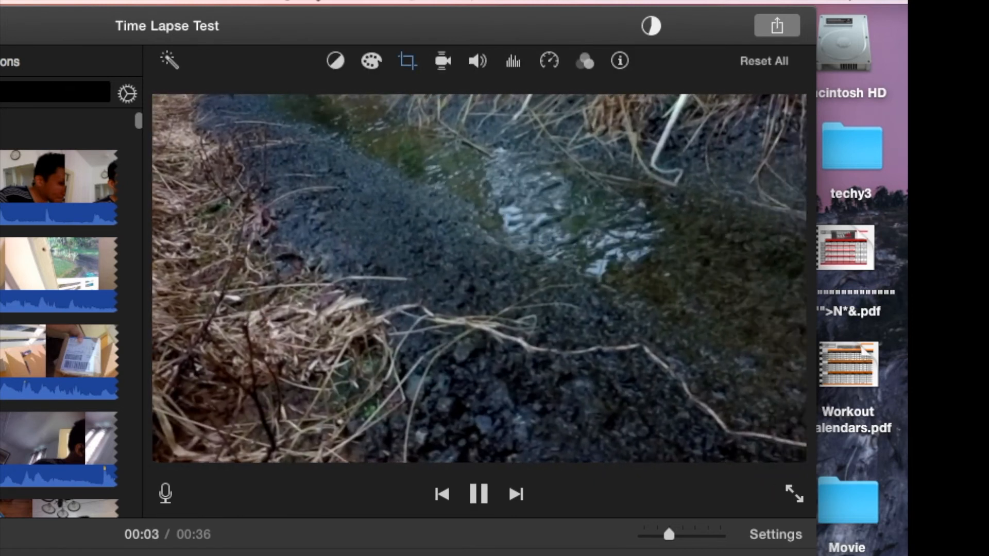